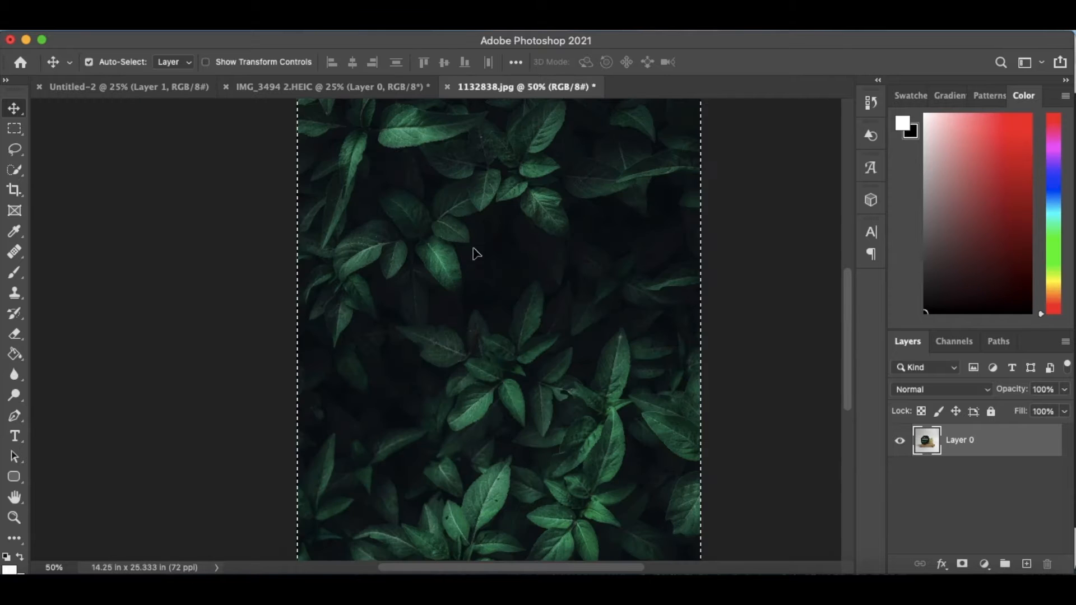
# Paste the balm product cut-out over the leaf background and scale it down to 28.12%
pyautogui.press('super+v')
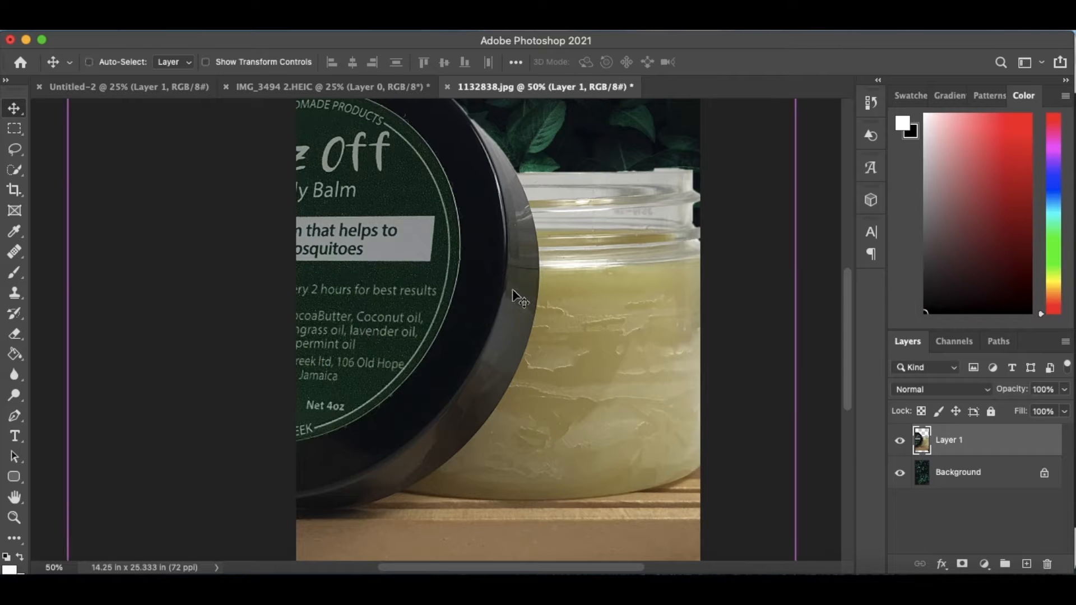
pyautogui.press('super+t')
pyautogui.press('super+minus')
pyautogui.press('super+minus')
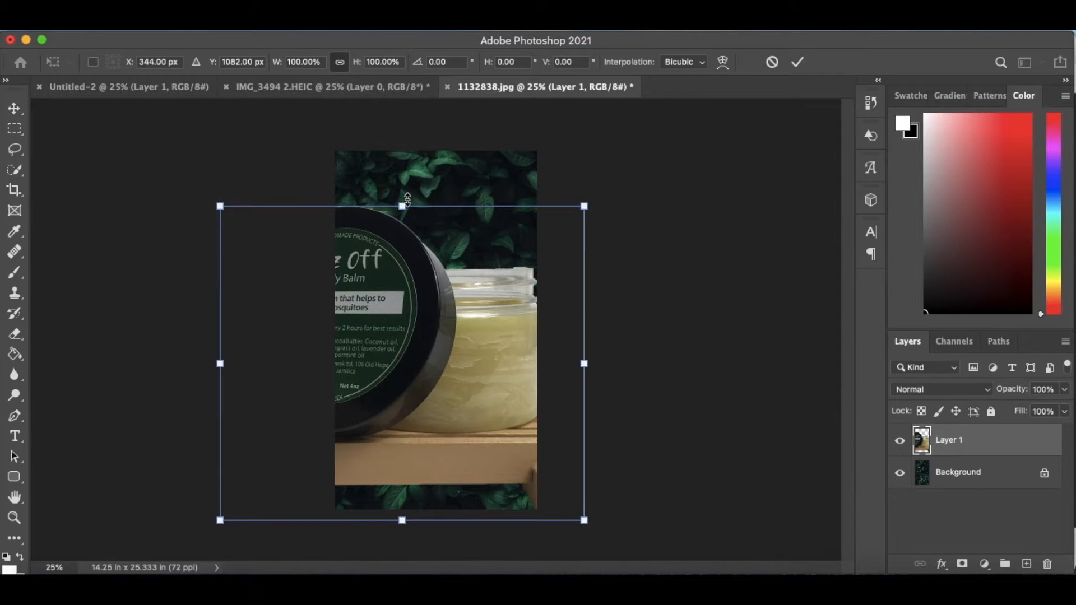
pyautogui.moveTo(404, 205); pyautogui.dragTo(436, 327)
pyautogui.press('super+equal')
pyautogui.press('super+equal')
pyautogui.press('super+equal')
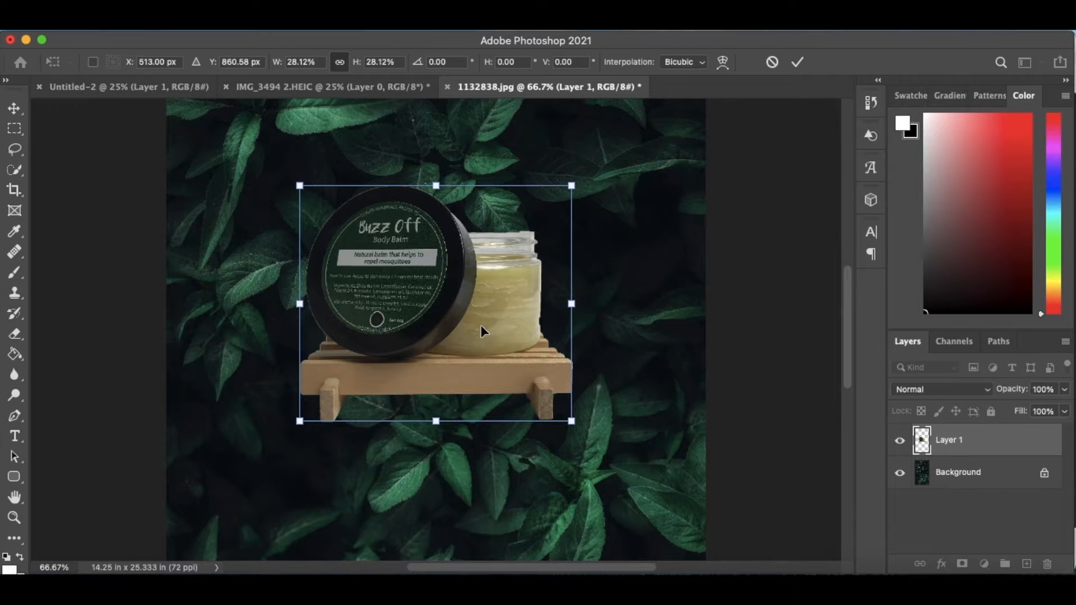
# Move the product over the dark gap in the leaves, shrink it slightly, and apply the transform
pyautogui.moveTo(481, 325); pyautogui.dragTo(546, 351)
pyautogui.press('v')
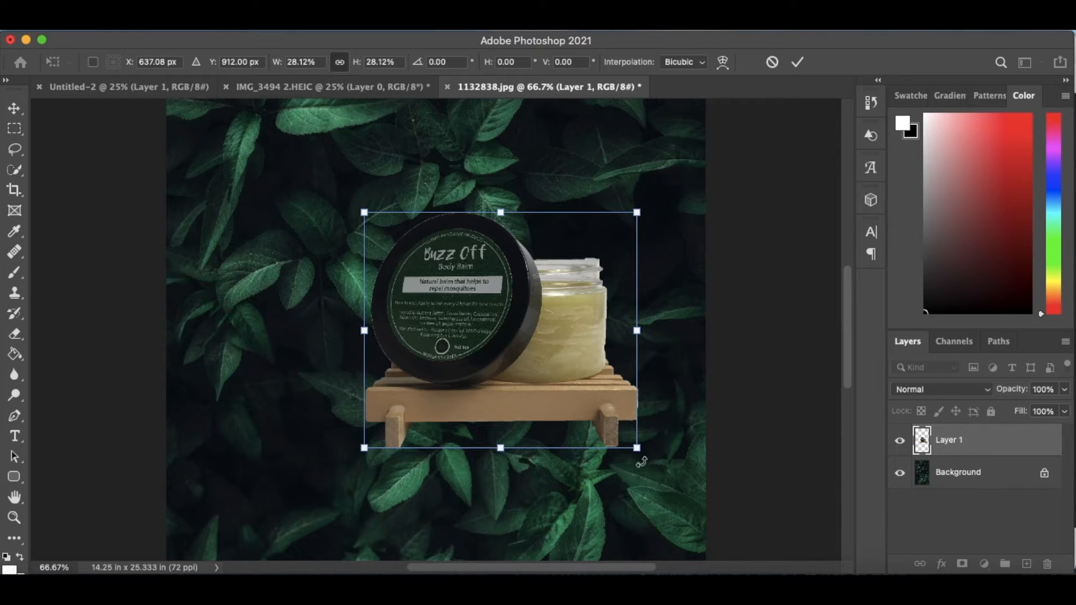
pyautogui.moveTo(639, 456)
pyautogui.mouseDown()
pyautogui.moveTo(624, 433)
pyautogui.moveTo(630, 440)
pyautogui.mouseUp()
pyautogui.press('Return')
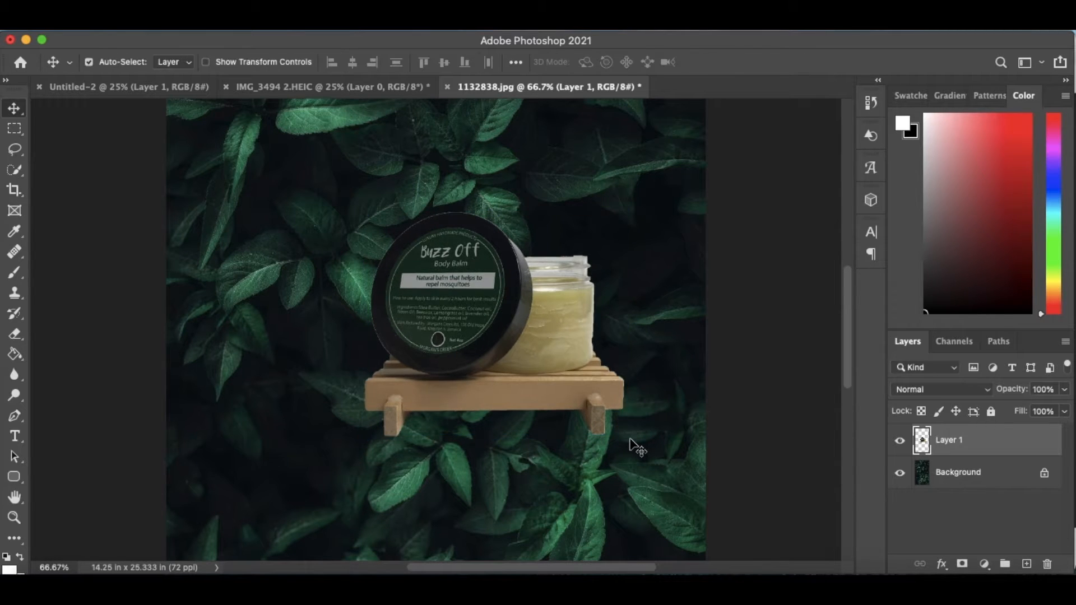
# Crop the image to a 1:1 square of about 11.35 in around the product, leaving leaves on all sides
pyautogui.click(14, 190)
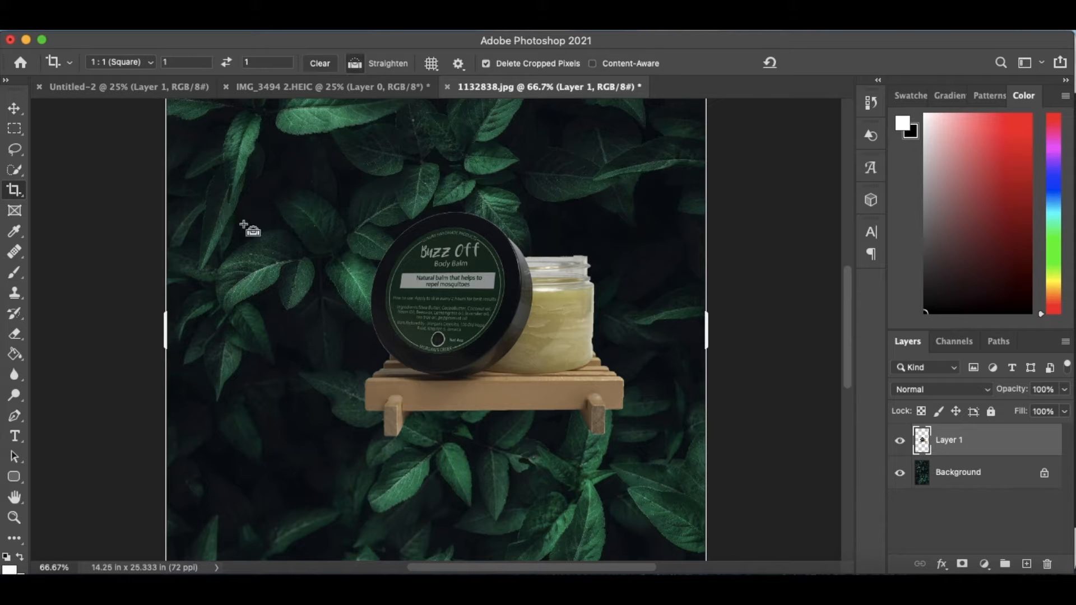
pyautogui.press('super+minus')
pyautogui.press('super+minus')
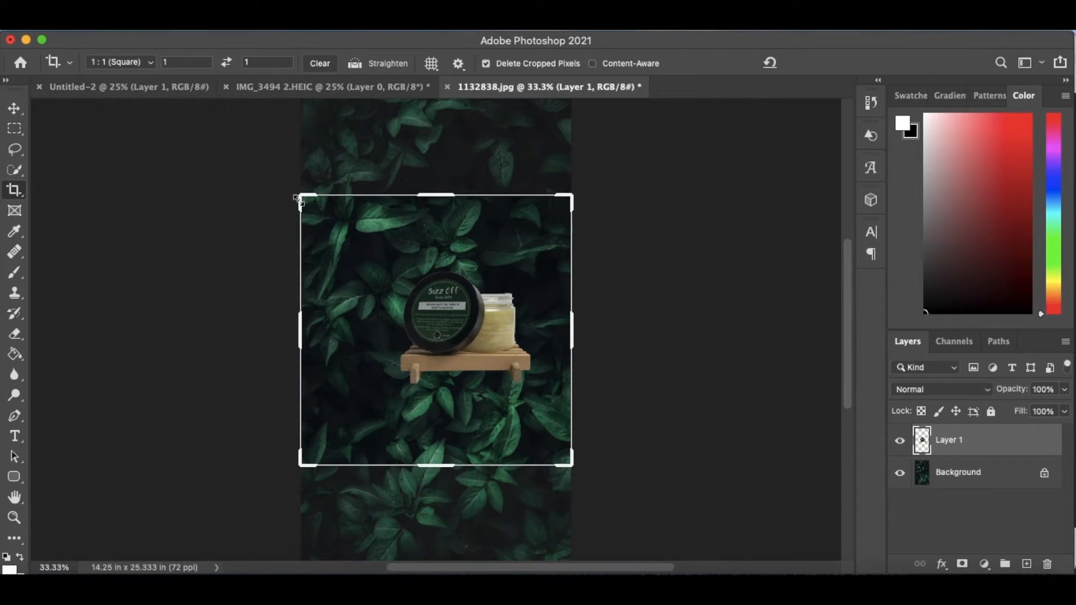
pyautogui.moveTo(298, 199); pyautogui.dragTo(335, 235)
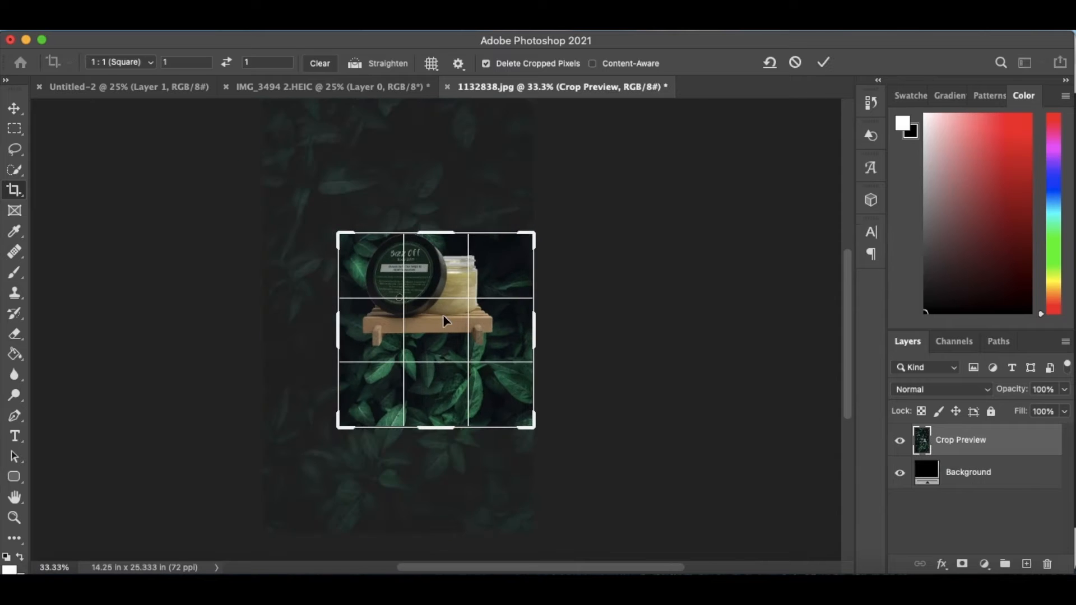
pyautogui.moveTo(443, 315); pyautogui.dragTo(454, 356)
pyautogui.moveTo(352, 436); pyautogui.dragTo(329, 447)
pyautogui.moveTo(424, 396); pyautogui.dragTo(432, 410)
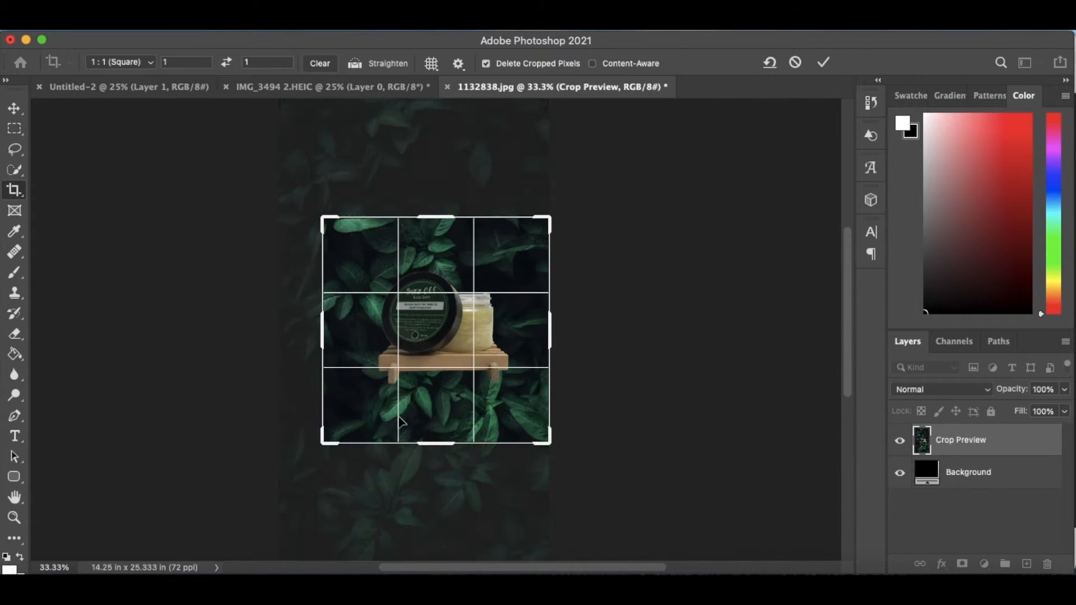
pyautogui.moveTo(324, 442)
pyautogui.mouseDown()
pyautogui.moveTo(312, 453)
pyautogui.moveTo(334, 444)
pyautogui.mouseUp()
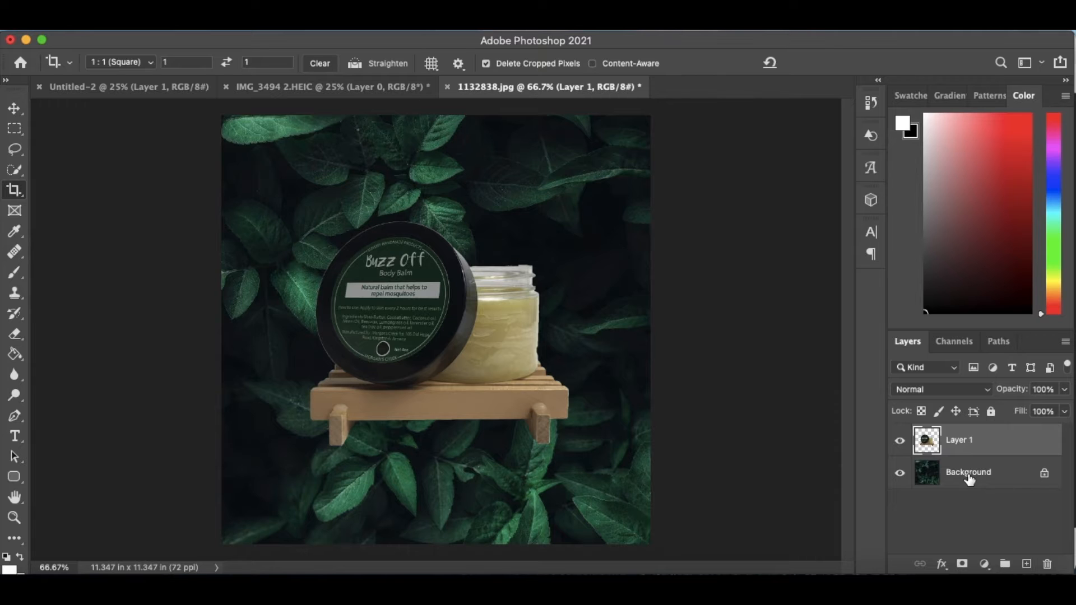
# Unlock the background leaf layer and place a duplicate of it above the product layer
pyautogui.moveTo(970, 480); pyautogui.dragTo(1018, 437)
pyautogui.scroll(5, 997, 485)
pyautogui.click(1042, 476)
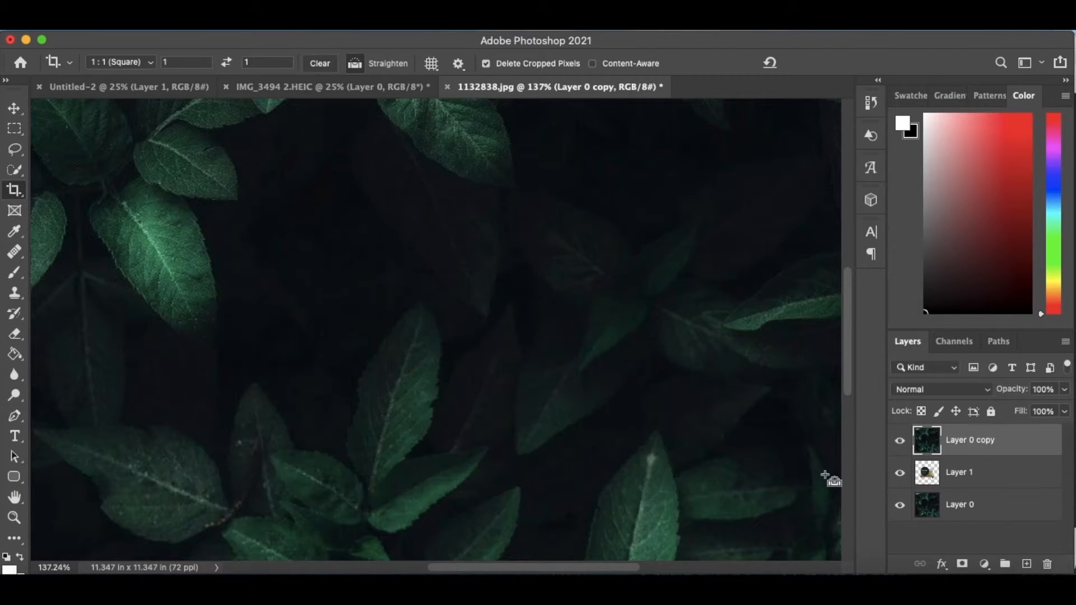
# Load the product layer's outline as a selection while keeping the leaf copy active
pyautogui.press('super+minus')
pyautogui.press('super+minus')
pyautogui.keyDown('super'); pyautogui.click(924, 475); pyautogui.keyUp('super')
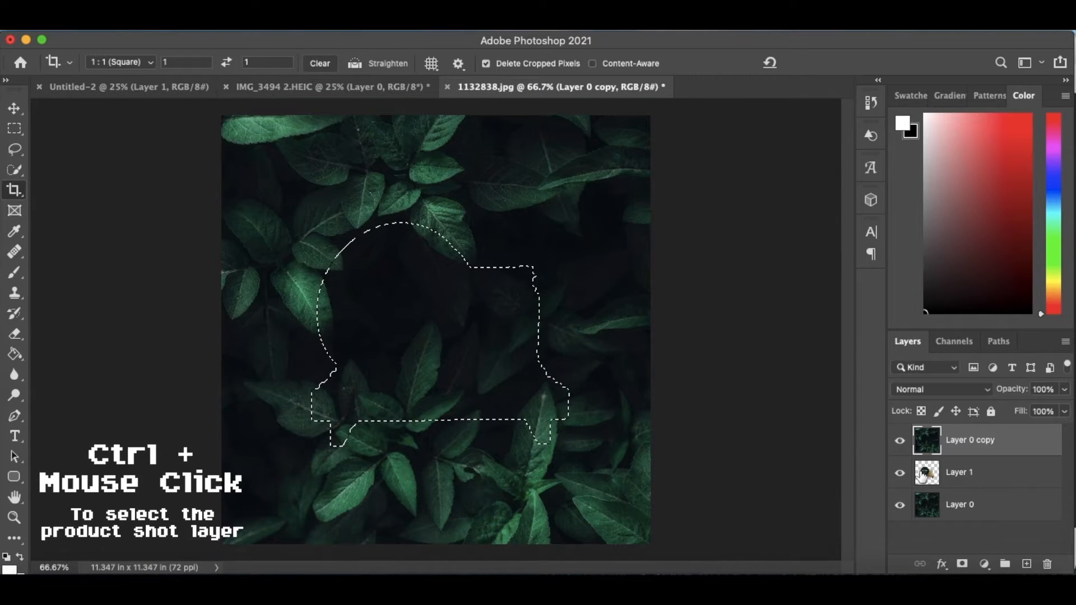
pyautogui.press('super+equal')
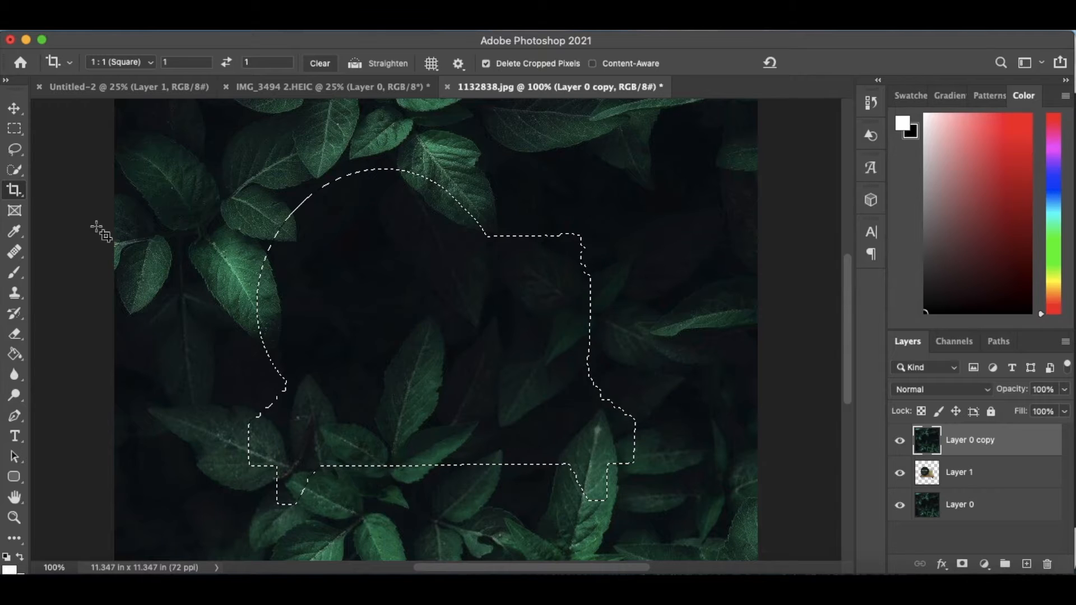
# Erase the leaf copy over the lid label and jar with an 89 px hard eraser, undoing the last stroke
pyautogui.press('e')
pyautogui.press('e')
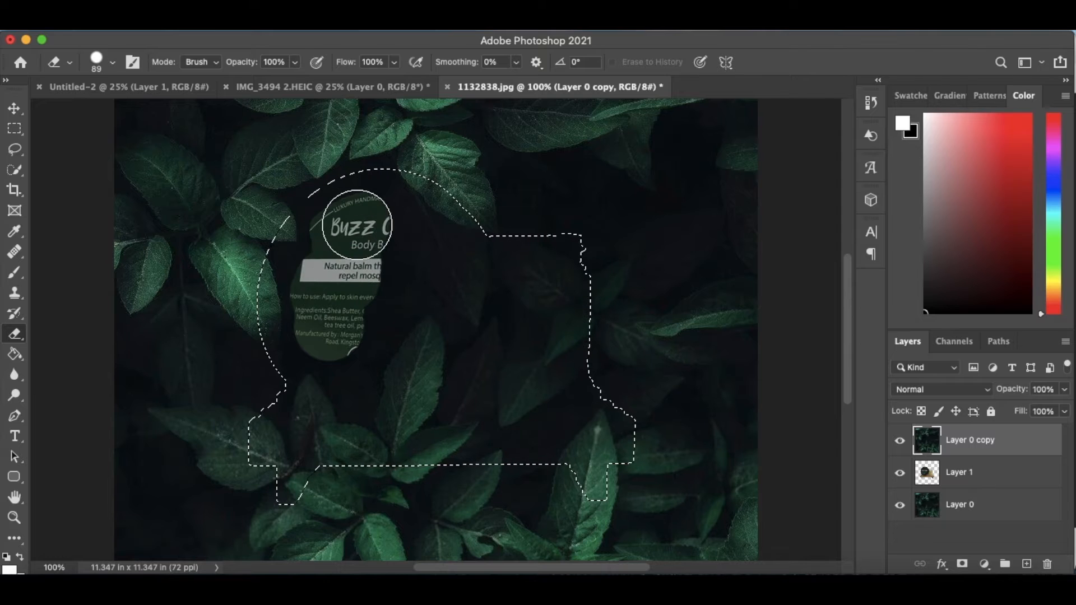
pyautogui.moveTo(373, 224)
pyautogui.mouseDown()
pyautogui.moveTo(462, 284)
pyautogui.moveTo(535, 280)
pyautogui.moveTo(557, 267)
pyautogui.moveTo(553, 337)
pyautogui.mouseUp()
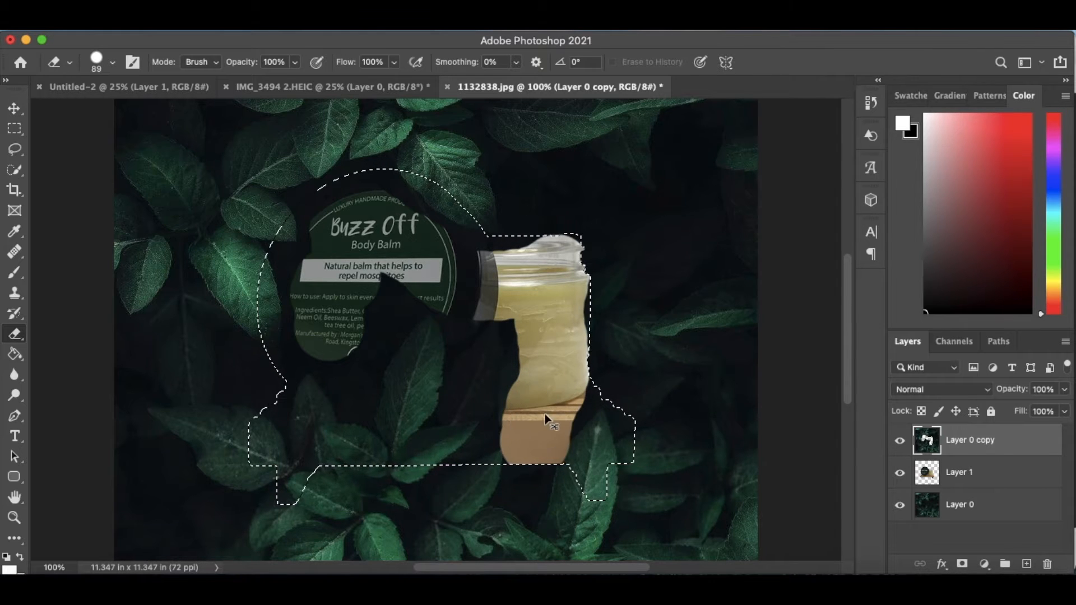
pyautogui.press('cmd+z')
# Erase more of the leaf copy at 60 px over the lid, jar and shelf, keeping some leaves in front, and deselect
pyautogui.rightClick(356, 260)
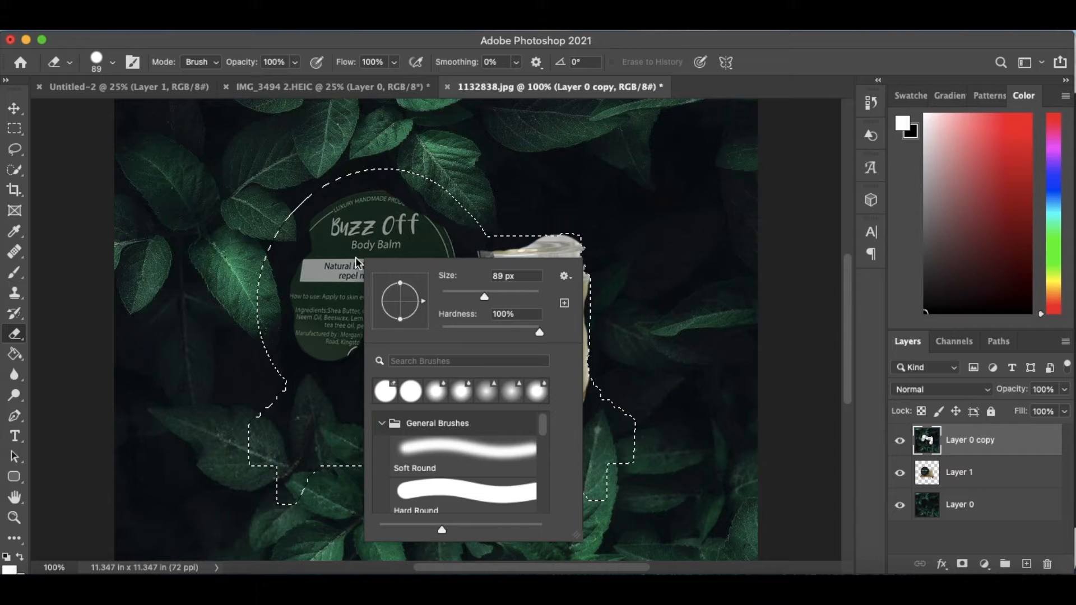
pyautogui.click(473, 290)
pyautogui.click(657, 255)
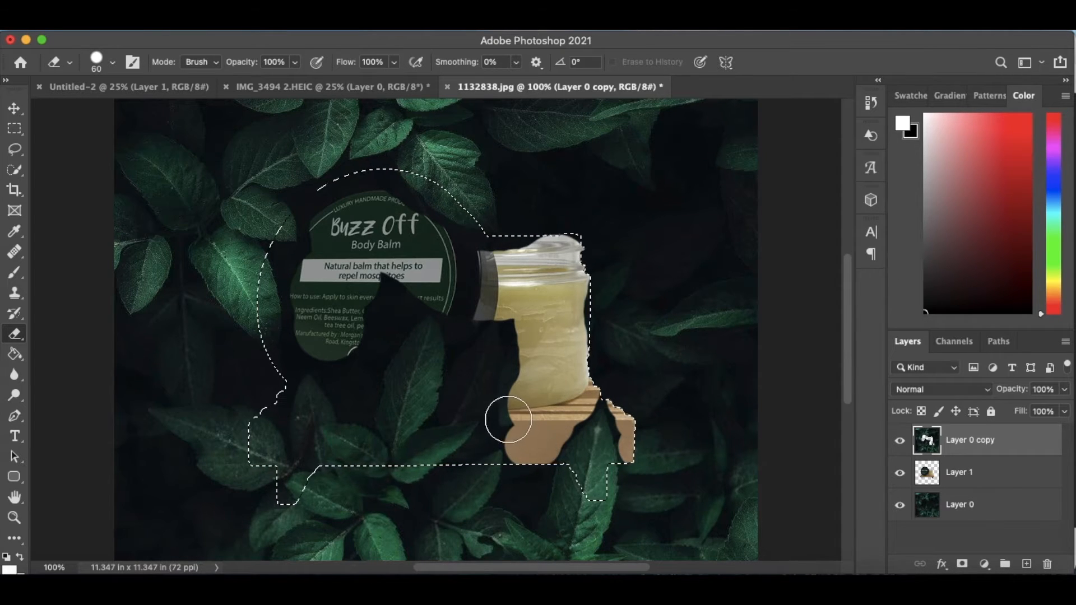
pyautogui.moveTo(506, 419)
pyautogui.mouseDown()
pyautogui.moveTo(505, 383)
pyautogui.moveTo(466, 391)
pyautogui.mouseUp()
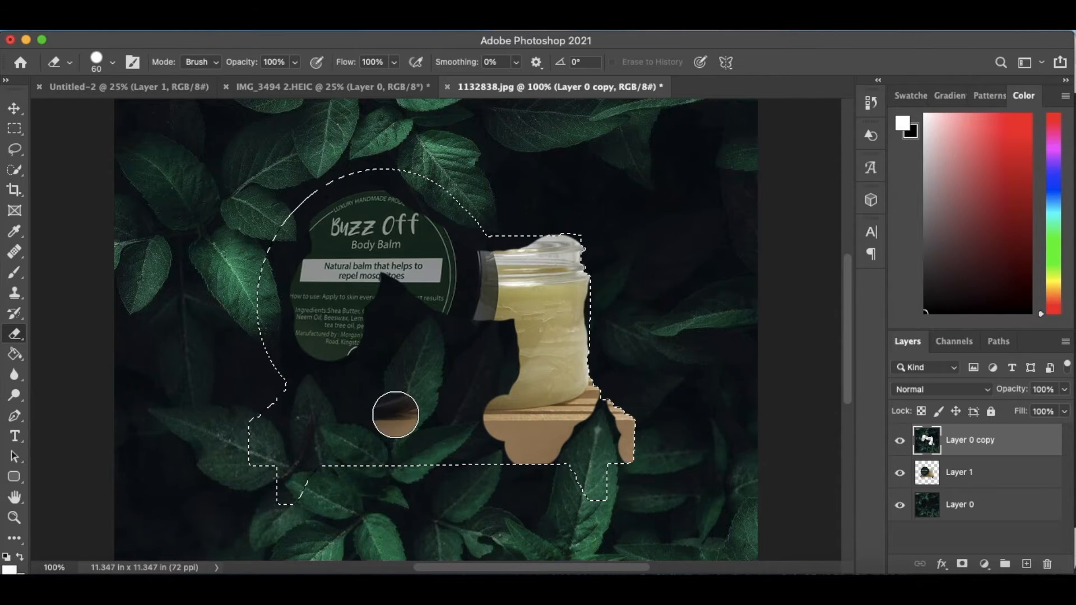
pyautogui.moveTo(396, 415)
pyautogui.mouseDown()
pyautogui.moveTo(420, 397)
pyautogui.moveTo(434, 343)
pyautogui.moveTo(399, 395)
pyautogui.mouseUp()
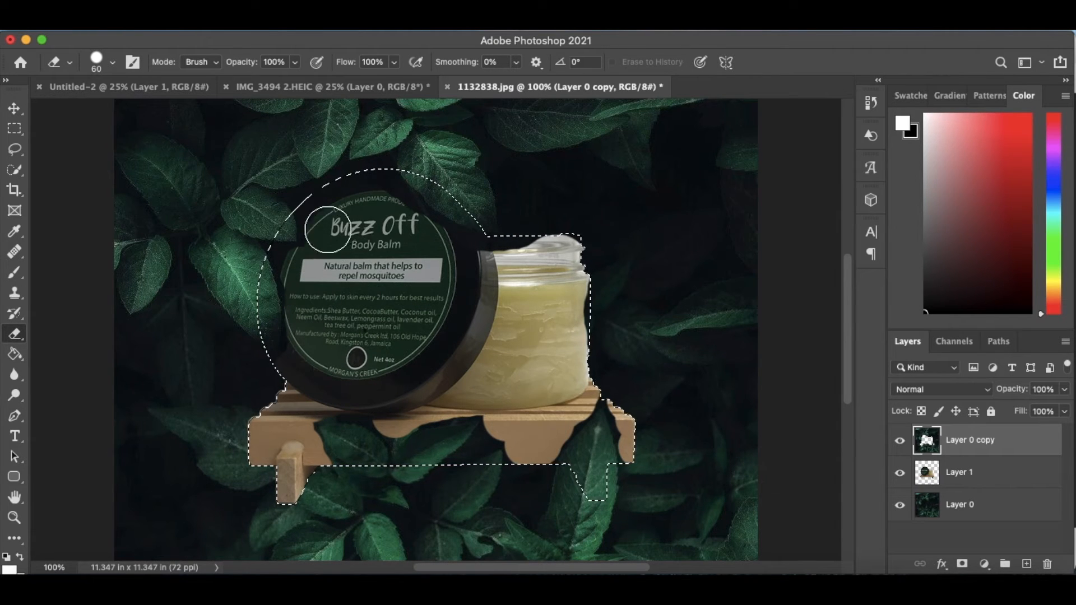
pyautogui.moveTo(383, 198)
pyautogui.mouseDown()
pyautogui.moveTo(427, 243)
pyautogui.moveTo(458, 252)
pyautogui.mouseUp()
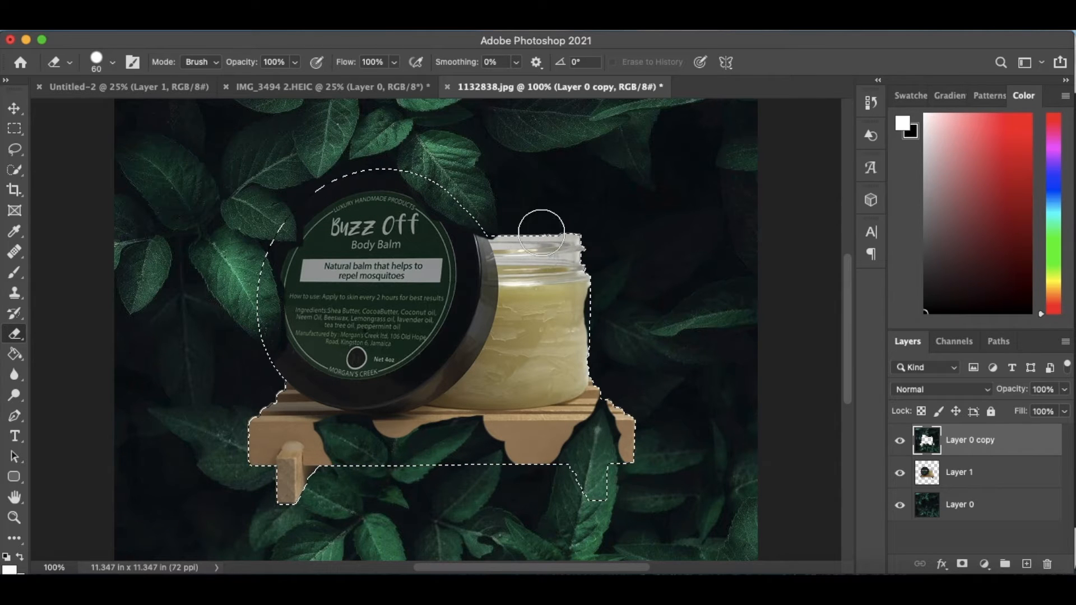
pyautogui.press('super+d')
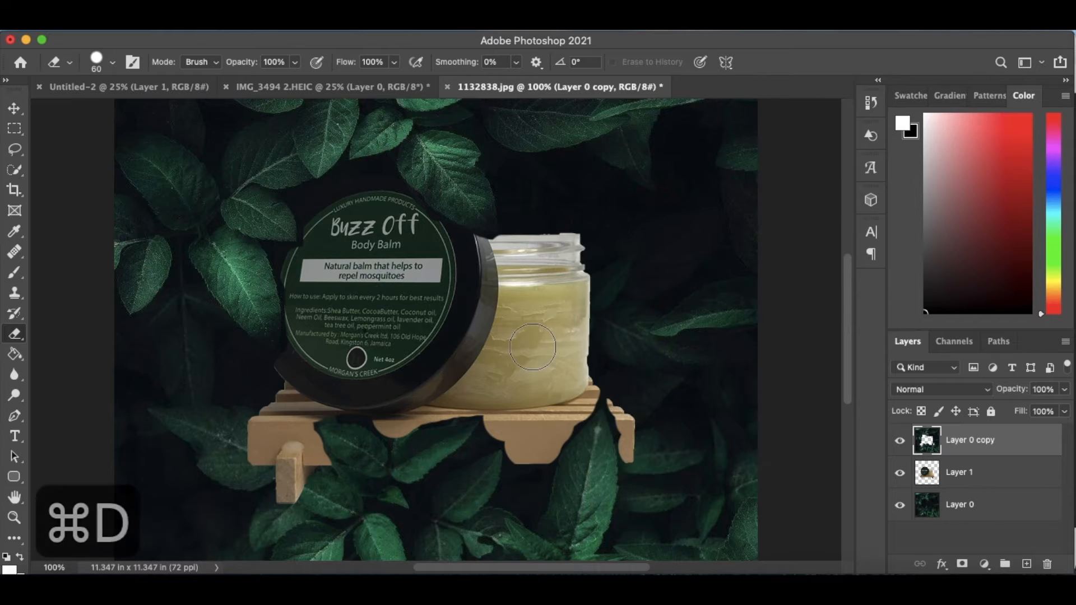
pyautogui.press('super+minus')
pyautogui.press('super+minus')
pyautogui.press('super+equal')
pyautogui.press('super+equal')
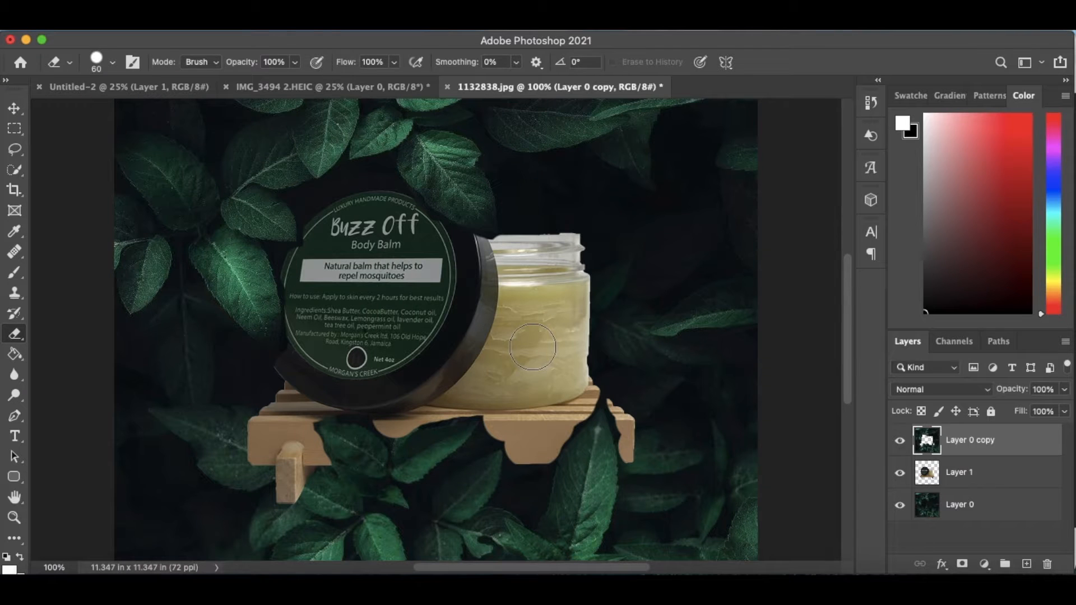
# Apply Brightness/Contrast to the product layer with brightness -23 and contrast 83
pyautogui.press('v')
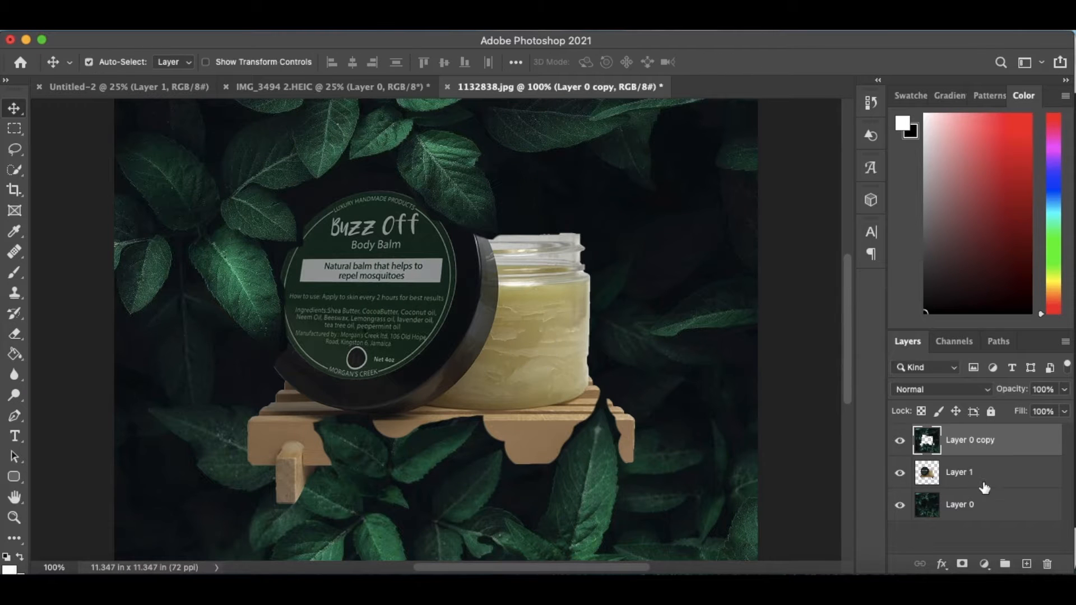
pyautogui.click(975, 474)
pyautogui.click(191, 26)
pyautogui.moveTo(221, 64)
pyautogui.click(424, 64)
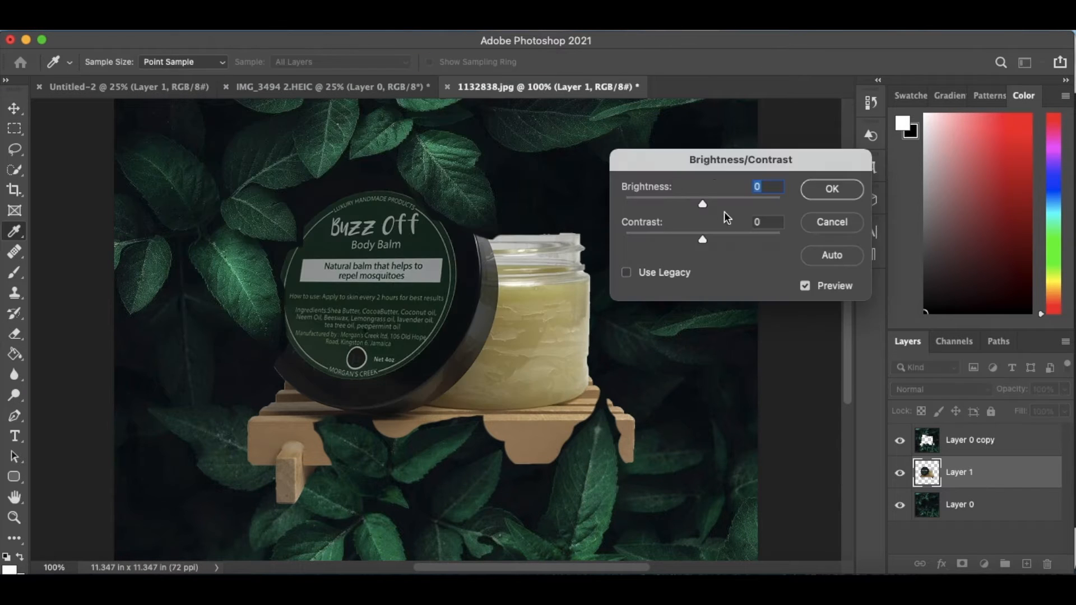
pyautogui.moveTo(724, 211); pyautogui.dragTo(768, 240)
pyautogui.moveTo(736, 204); pyautogui.dragTo(691, 202)
pyautogui.press('super+minus')
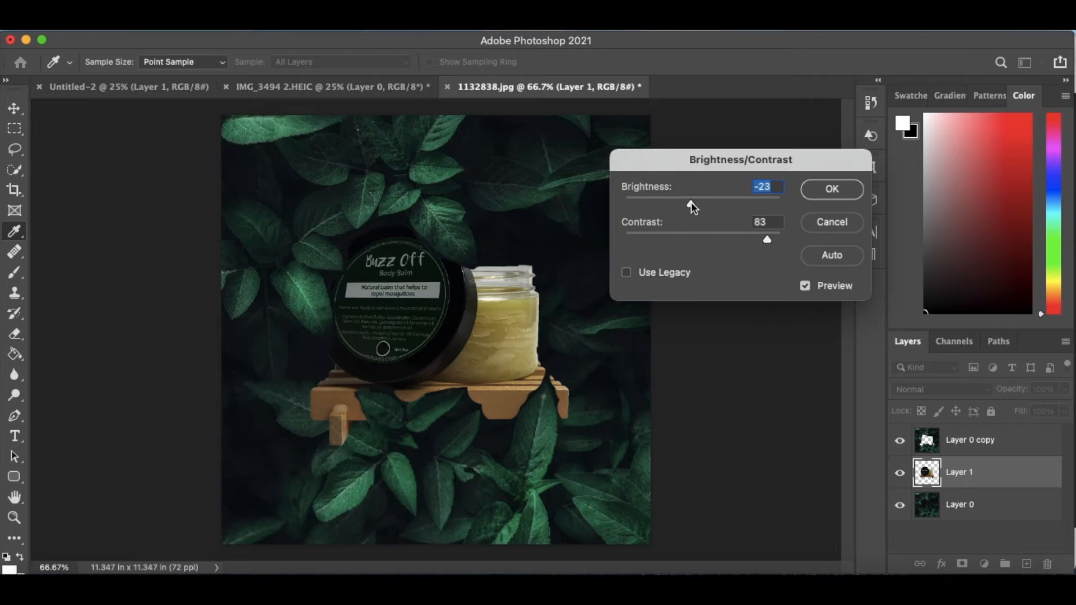
pyautogui.press('Return')
# Start an Exposure adjustment on the product layer with exposure -0.22 and gamma correction 0.82
pyautogui.click(205, 29)
pyautogui.click(437, 110)
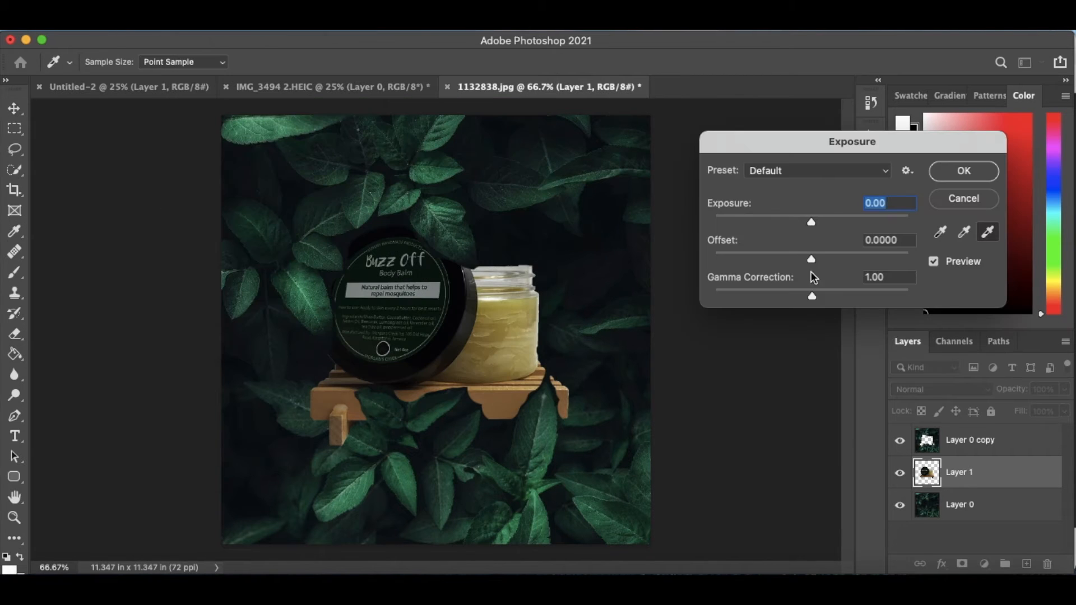
pyautogui.moveTo(811, 292); pyautogui.dragTo(826, 299)
pyautogui.moveTo(811, 222)
pyautogui.mouseDown()
pyautogui.moveTo(819, 220)
pyautogui.moveTo(807, 227)
pyautogui.mouseUp()
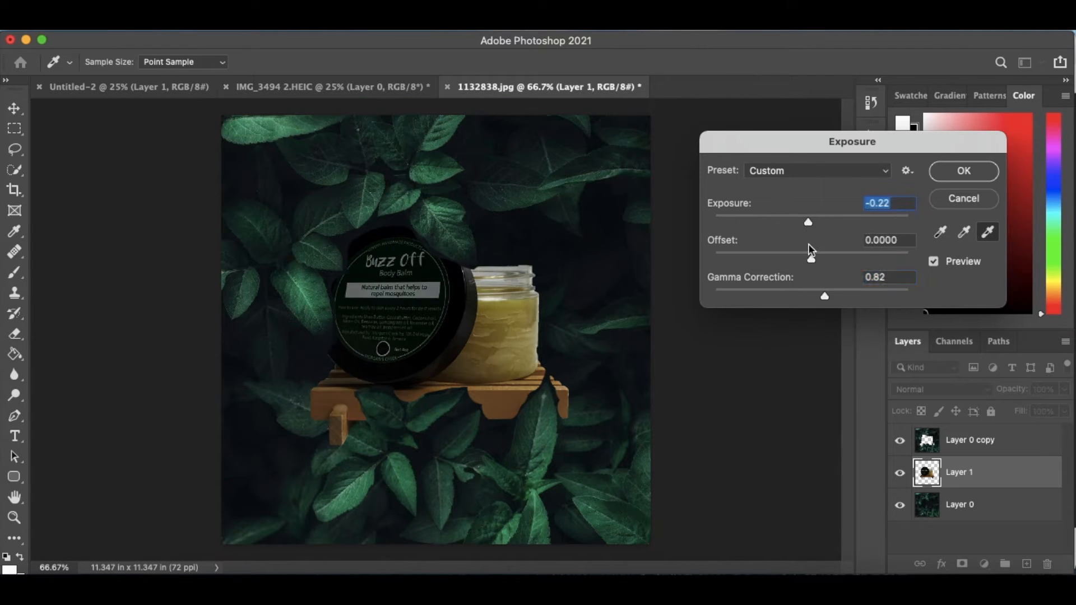
# Try a gamma correction of 0 in the product layer's Exposure adjustment
pyautogui.press('Tab')
pyautogui.press('Tab')
pyautogui.write('0')
pyautogui.press('Return')
pyautogui.press('super+z')
pyautogui.press('Tab')
pyautogui.press('Tab')
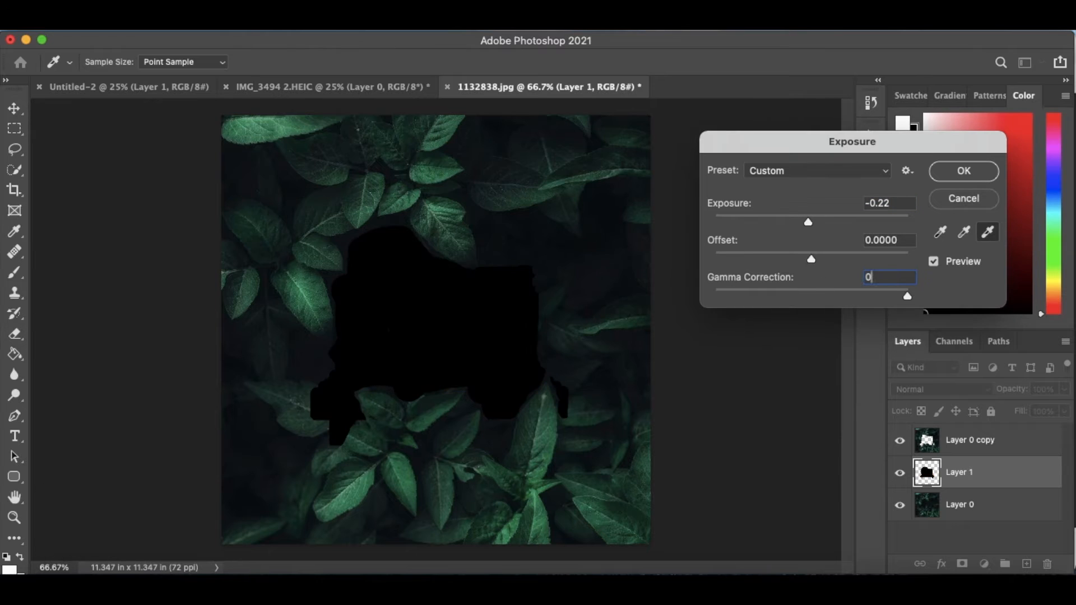
# Set gamma correction to 1.00, exposure to -1.03 and offset to -0.0038, and apply the Exposure adjustment
pyautogui.write('01')
pyautogui.press('Return')
pyautogui.write('1')
pyautogui.moveTo(809, 222); pyautogui.dragTo(811, 262)
pyautogui.press('super+z')
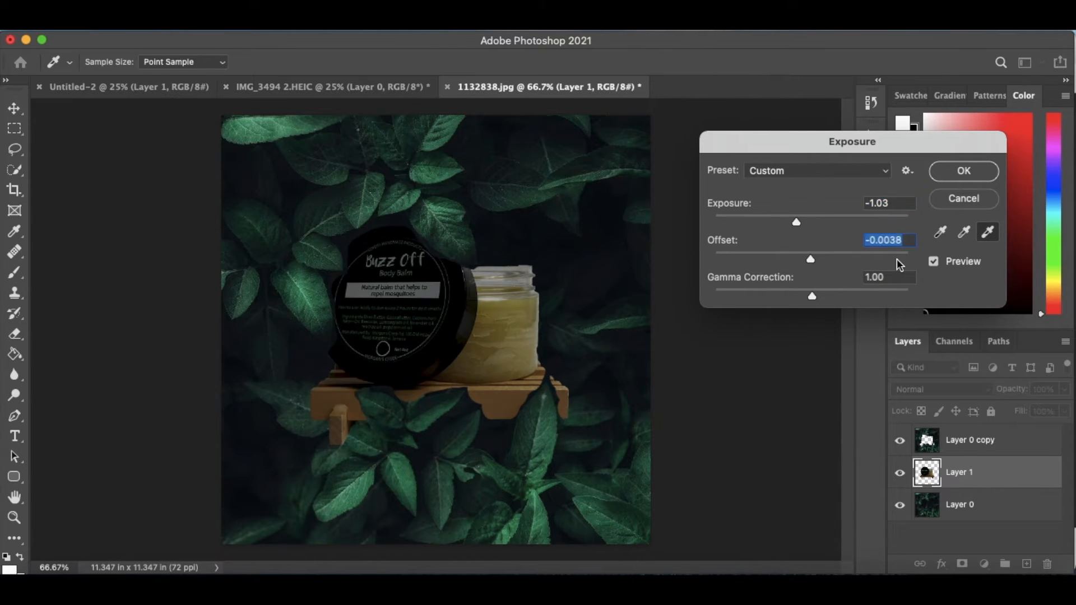
pyautogui.press('Return')
# Apply a second Brightness/Contrast adjustment to the product layer with brightness 15 and contrast -26
pyautogui.press('v')
pyautogui.click(188, 29)
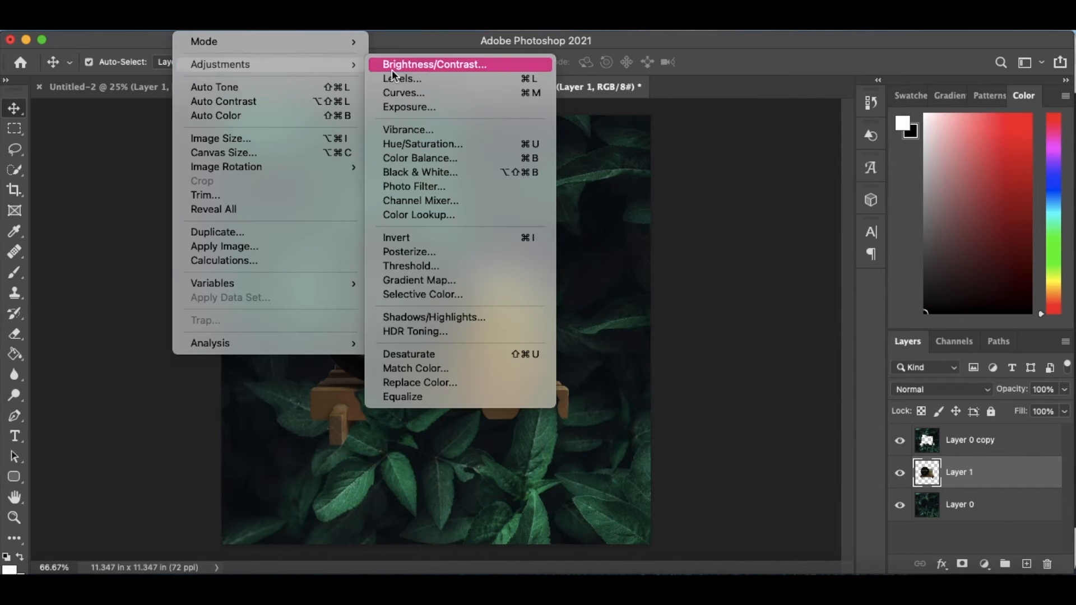
pyautogui.click(395, 65)
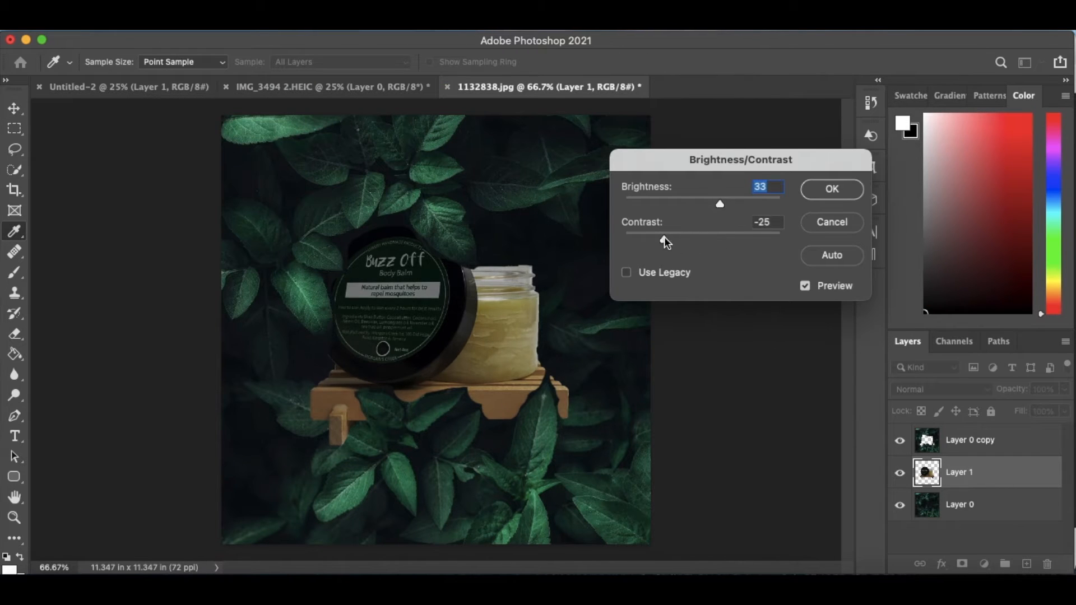
pyautogui.moveTo(664, 238); pyautogui.dragTo(662, 239)
pyautogui.moveTo(719, 200)
pyautogui.mouseDown()
pyautogui.moveTo(730, 202)
pyautogui.moveTo(711, 200)
pyautogui.mouseUp()
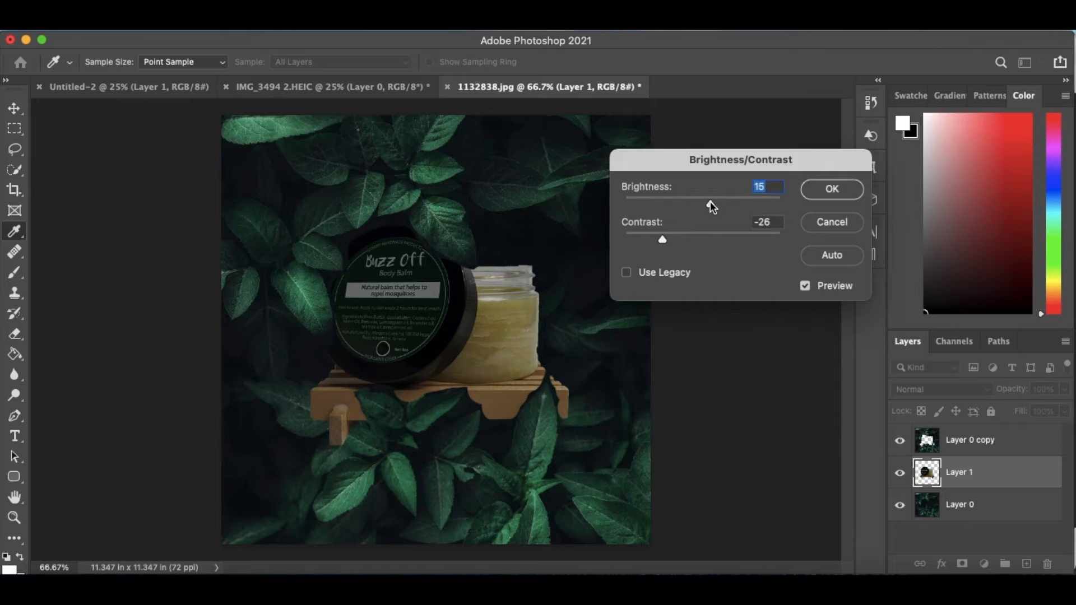
pyautogui.press('Return')
# Select the jar and wooden shelf on the product layer with the Quick Selection tool, excluding the lid
pyautogui.press('super+1')
pyautogui.click(14, 170)
pyautogui.click(181, 62)
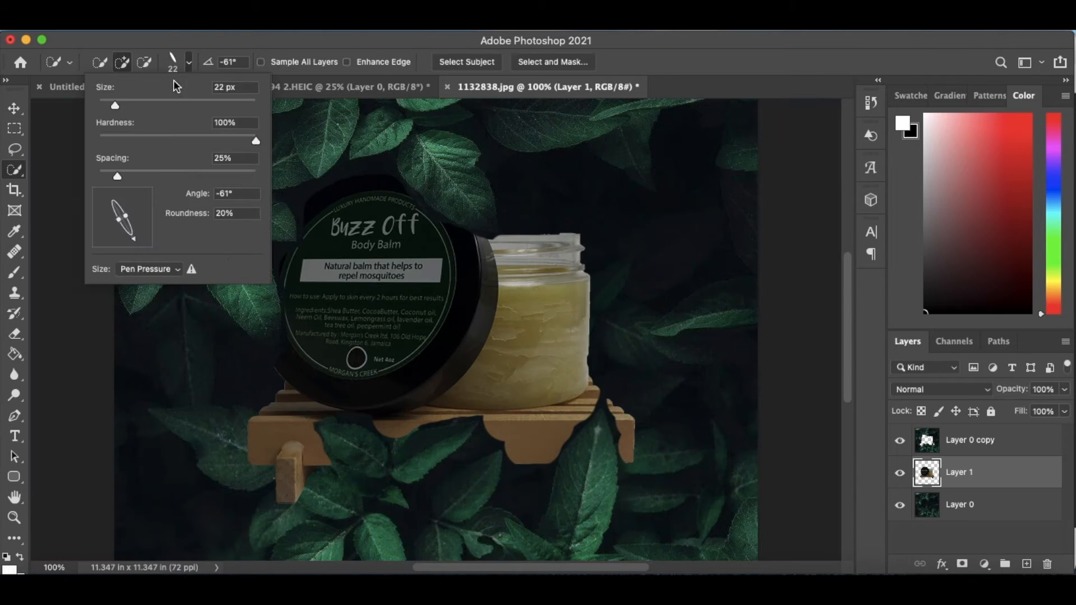
pyautogui.click(501, 266)
pyautogui.moveTo(509, 290)
pyautogui.mouseDown()
pyautogui.moveTo(394, 473)
pyautogui.moveTo(281, 402)
pyautogui.moveTo(287, 393)
pyautogui.moveTo(337, 425)
pyautogui.moveTo(444, 411)
pyautogui.moveTo(511, 208)
pyautogui.mouseUp()
# Raise the contrast of the selected jar and shelf with Brightness/Contrast
pyautogui.click(151, 22)
pyautogui.click(431, 65)
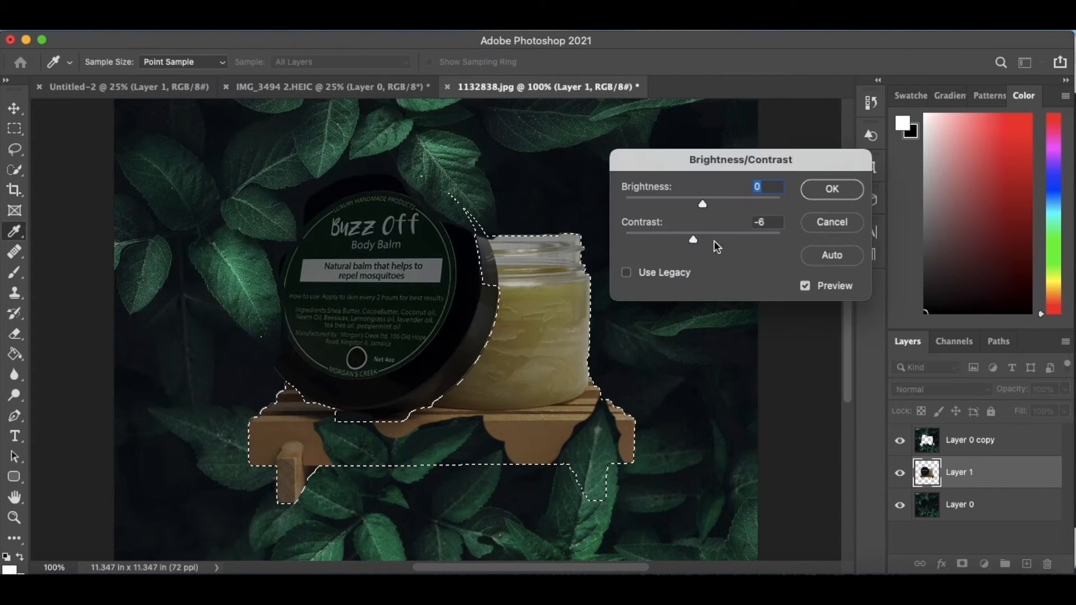
pyautogui.moveTo(694, 240); pyautogui.dragTo(809, 257)
pyautogui.click(832, 189)
# Apply an Exposure adjustment to the selected jar and shelf with exposure 0 and offset -0.0081, also adjusting the gamma correction
pyautogui.click(181, 22)
pyautogui.moveTo(213, 65)
pyautogui.click(409, 107)
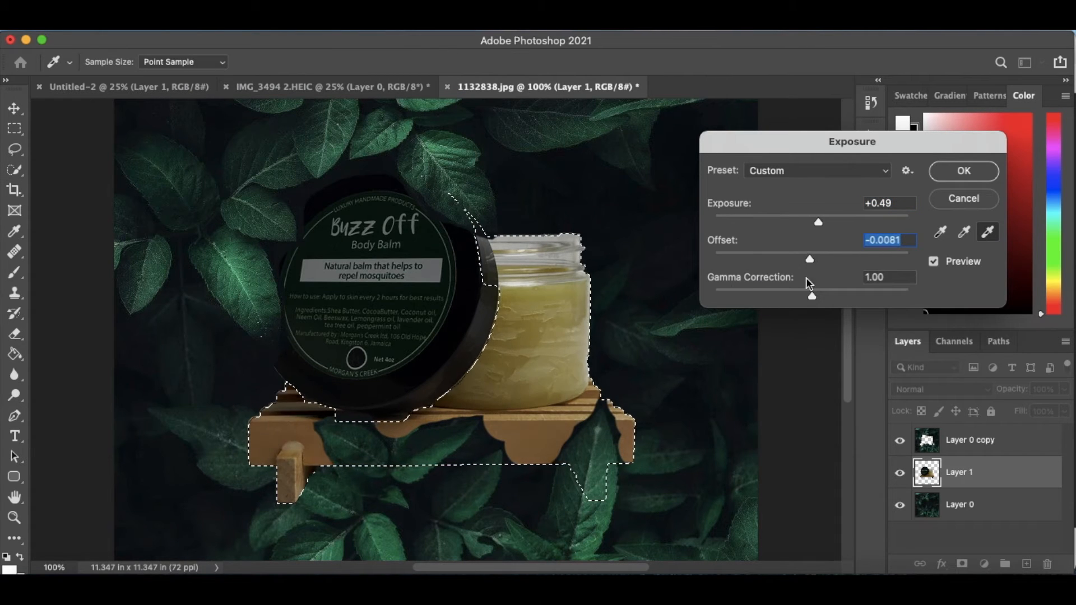
pyautogui.moveTo(813, 296); pyautogui.dragTo(824, 297)
pyautogui.moveTo(818, 222); pyautogui.dragTo(812, 222)
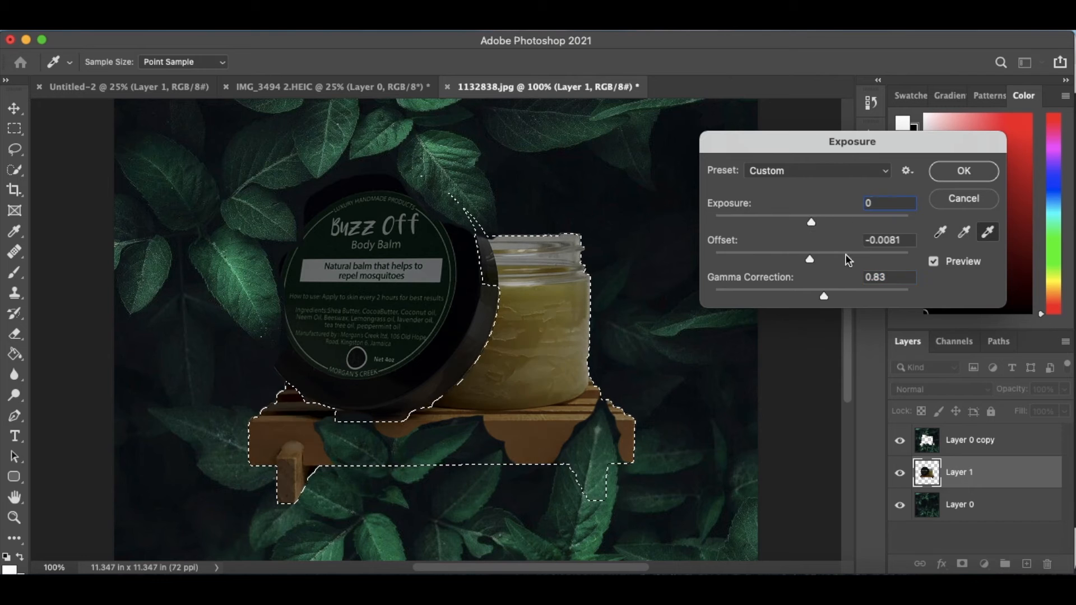
pyautogui.click(870, 280)
pyautogui.write('.3')
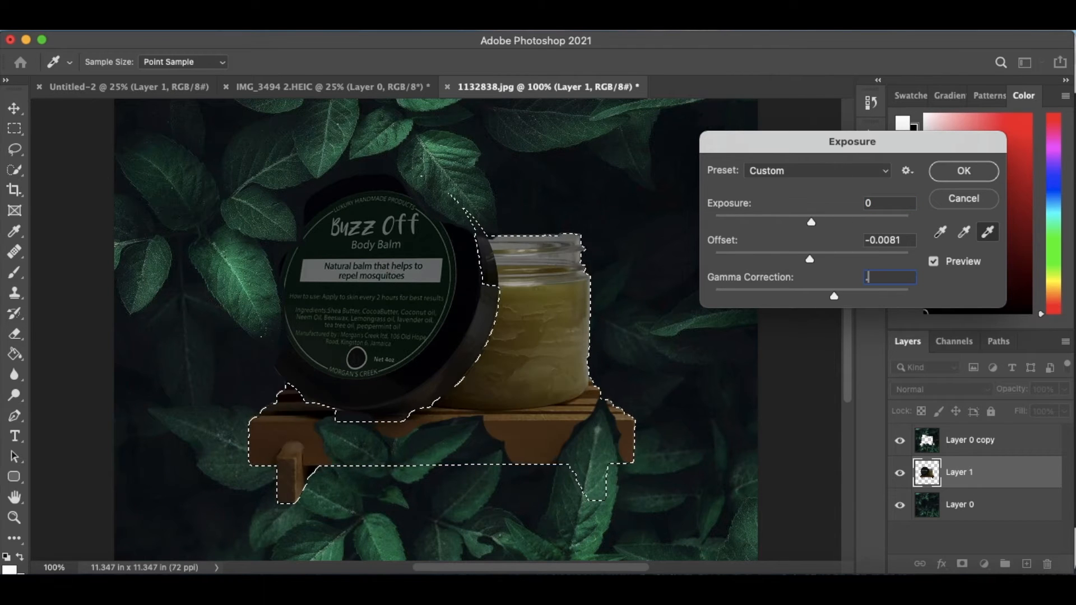
pyautogui.press('Return')
# Apply a Vibrance adjustment to the selected jar and shelf with vibrance +66 and saturation -9
pyautogui.click(196, 17)
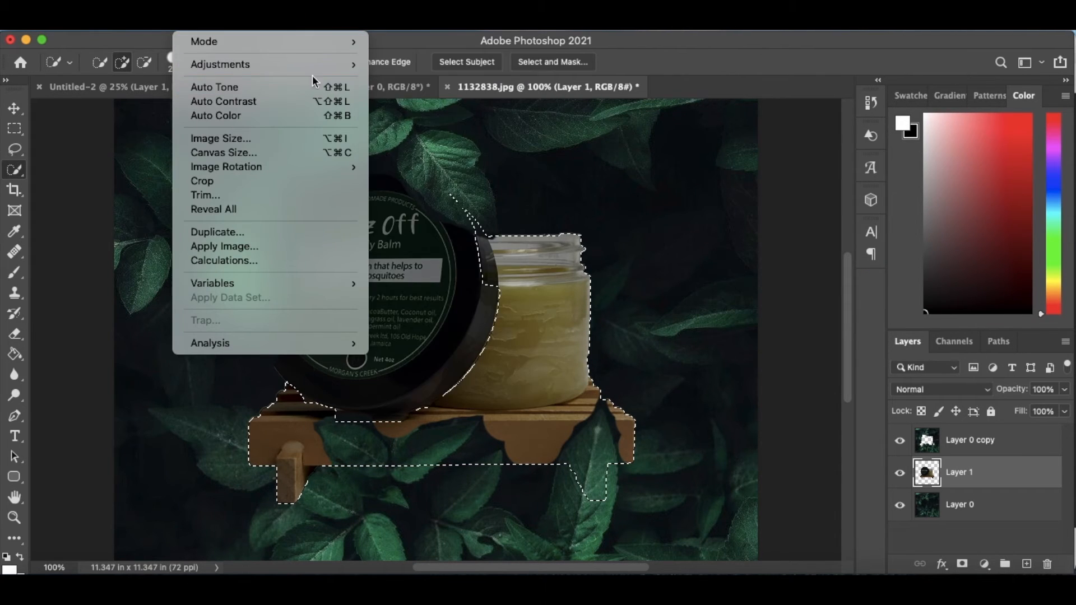
pyautogui.moveTo(311, 65)
pyautogui.click(424, 129)
pyautogui.moveTo(722, 224); pyautogui.dragTo(730, 226)
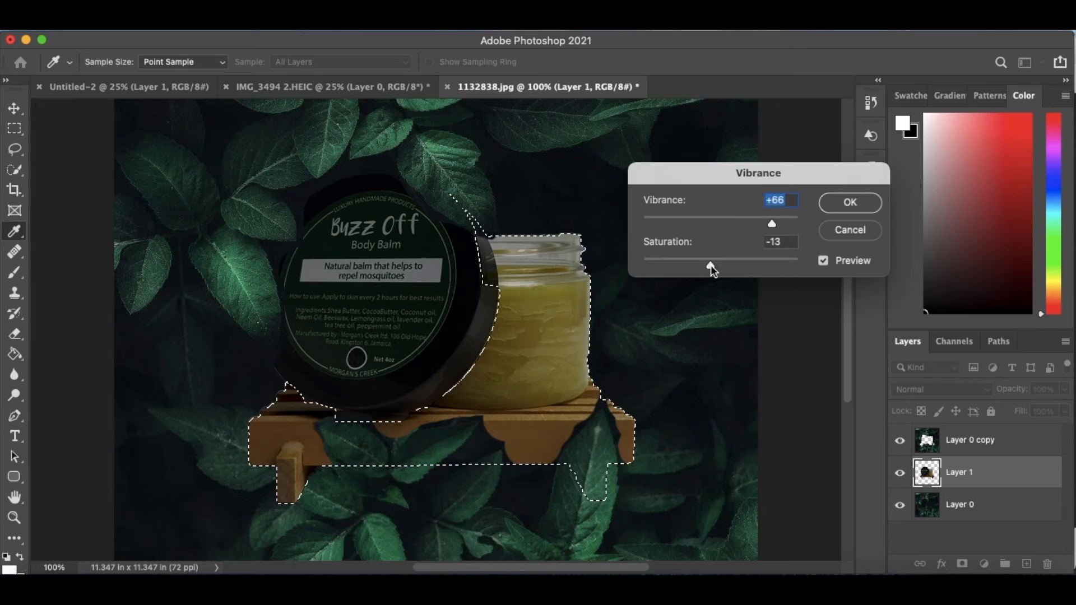
pyautogui.moveTo(710, 265); pyautogui.dragTo(713, 266)
pyautogui.press('super+minus')
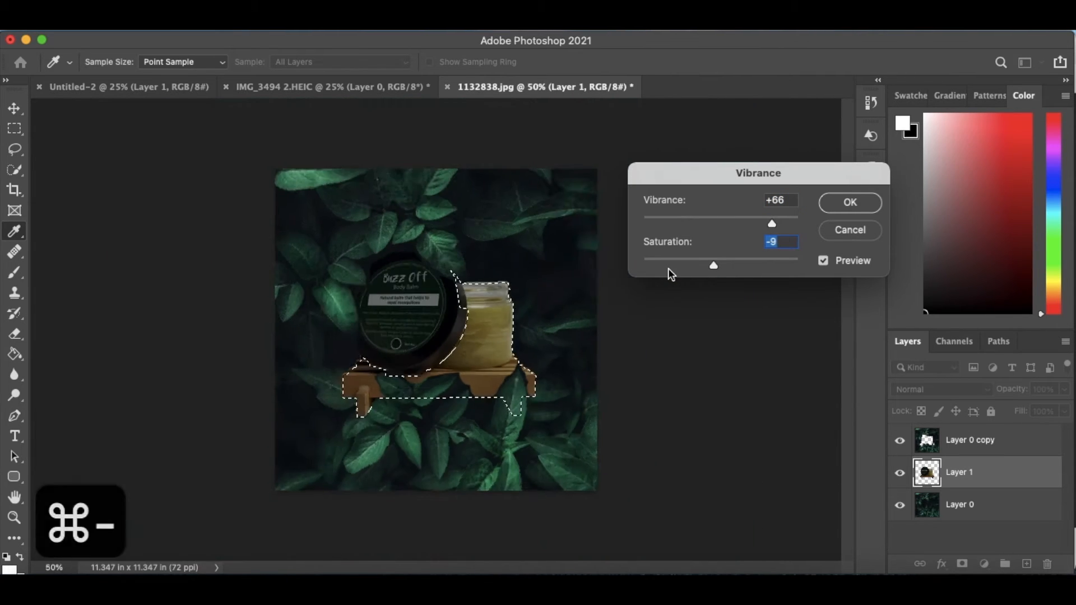
pyautogui.press('super+plus')
pyautogui.press('Return')
# Select the lid instead of the jar and shelf with the Quick Selection tool, leaving out the shelf slats beneath it
pyautogui.press('w')
pyautogui.moveTo(419, 267)
pyautogui.mouseDown()
pyautogui.moveTo(445, 227)
pyautogui.moveTo(319, 346)
pyautogui.mouseUp()
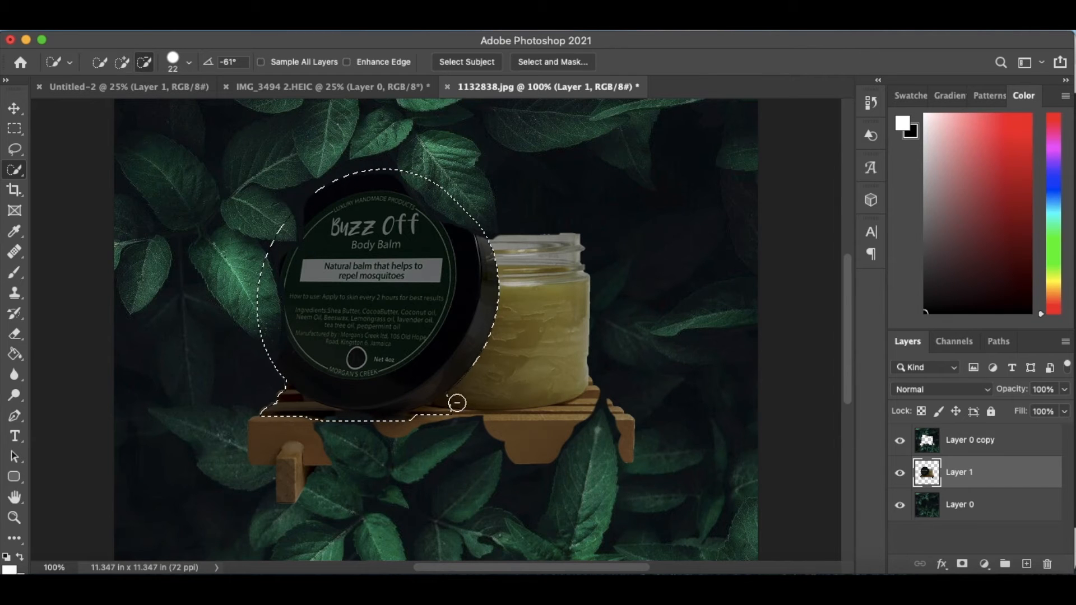
pyautogui.moveTo(456, 402)
pyautogui.mouseDown()
pyautogui.moveTo(434, 420)
pyautogui.moveTo(325, 422)
pyautogui.moveTo(287, 397)
pyautogui.moveTo(449, 442)
pyautogui.moveTo(423, 424)
pyautogui.mouseUp()
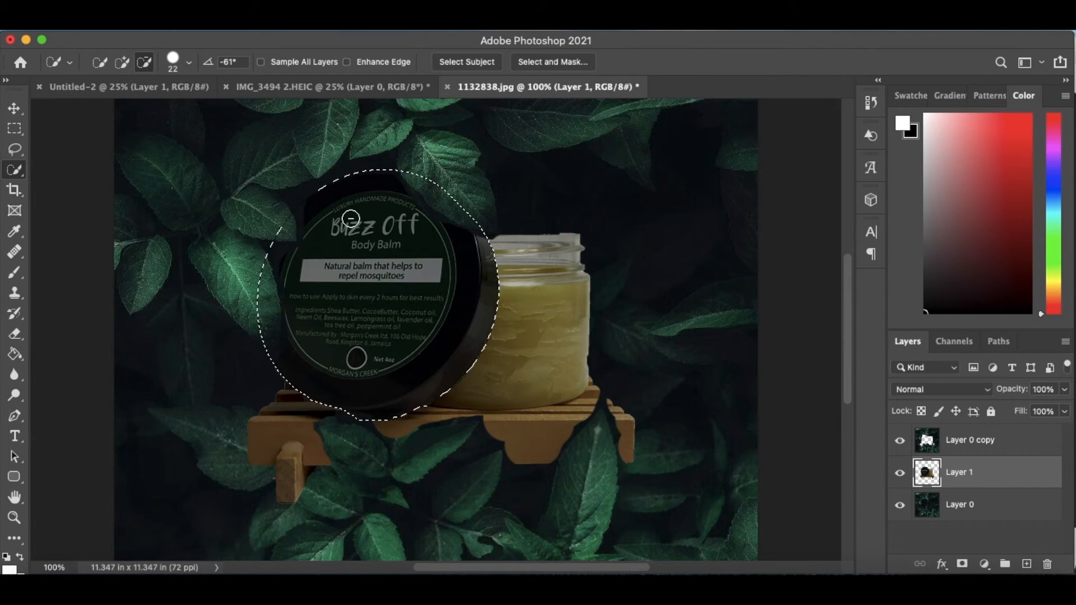
# Set the selected lid's brightness to 73 and raise its contrast with Brightness/Contrast, and clear the selection
pyautogui.click(185, 23)
pyautogui.click(415, 65)
pyautogui.moveTo(701, 202); pyautogui.dragTo(742, 206)
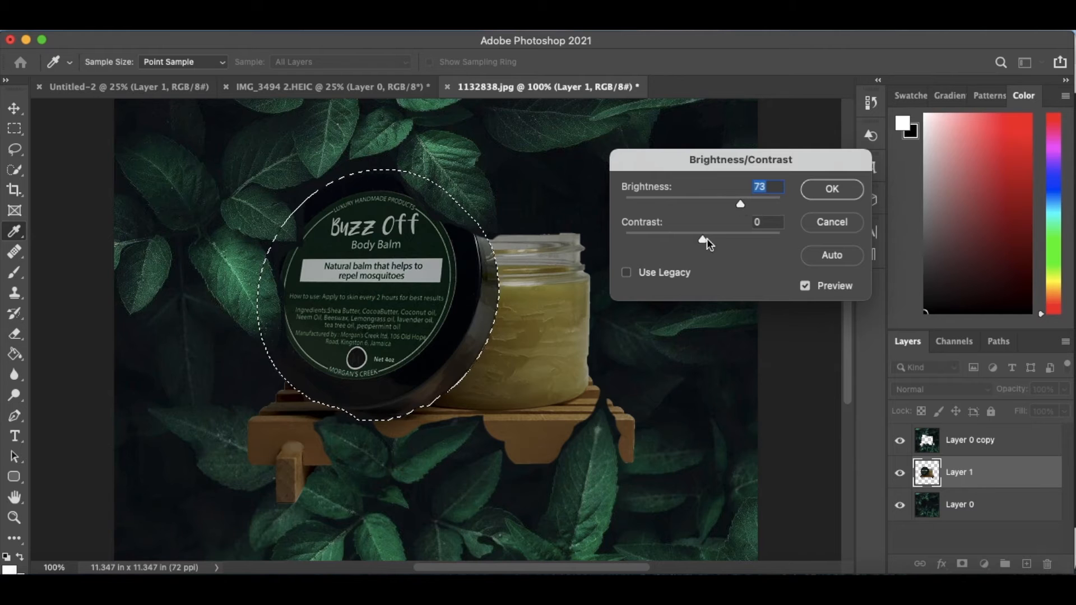
pyautogui.moveTo(702, 240); pyautogui.dragTo(755, 240)
pyautogui.click(831, 189)
pyautogui.press('super+d')
pyautogui.press('super+minus')
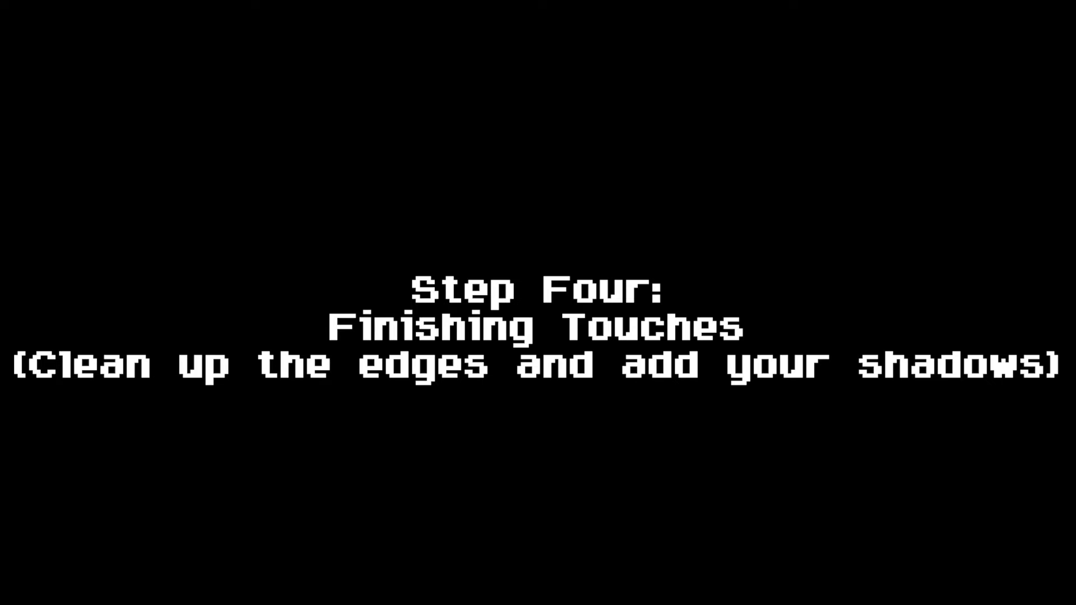
# Select the dark background between the leaves and lid on Layer 0 copy using Color Range with localized color clusters, fuzziness 42 and range 20%
pyautogui.press('super+equal')
pyautogui.press('super+equal')
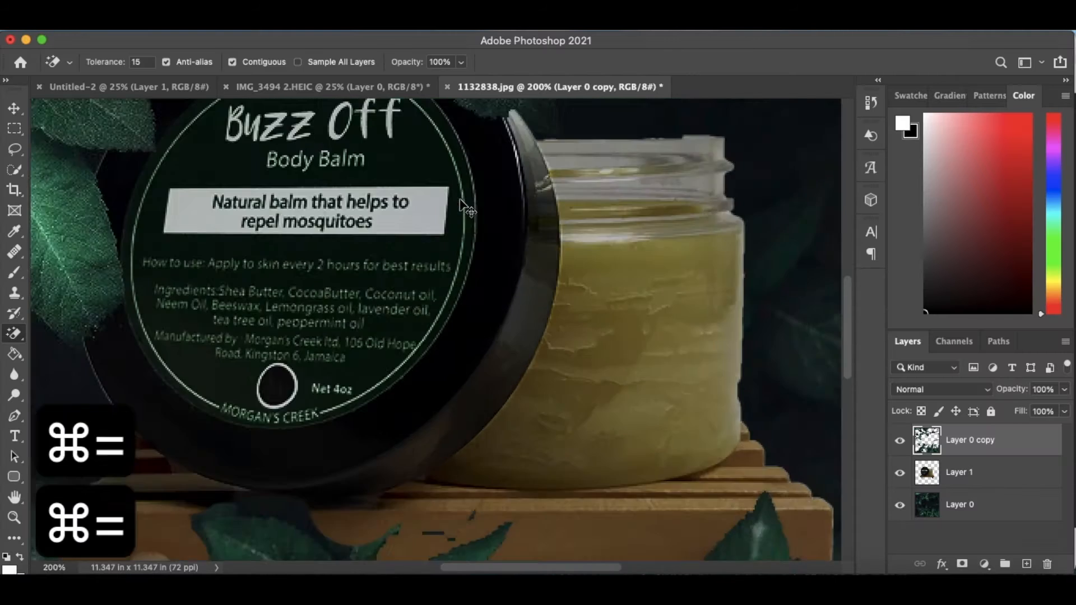
pyautogui.press('super+equal')
pyautogui.press('super+minus')
pyautogui.press('super+minus')
pyautogui.press('super+equal')
pyautogui.press('super+equal')
pyautogui.click(14, 333)
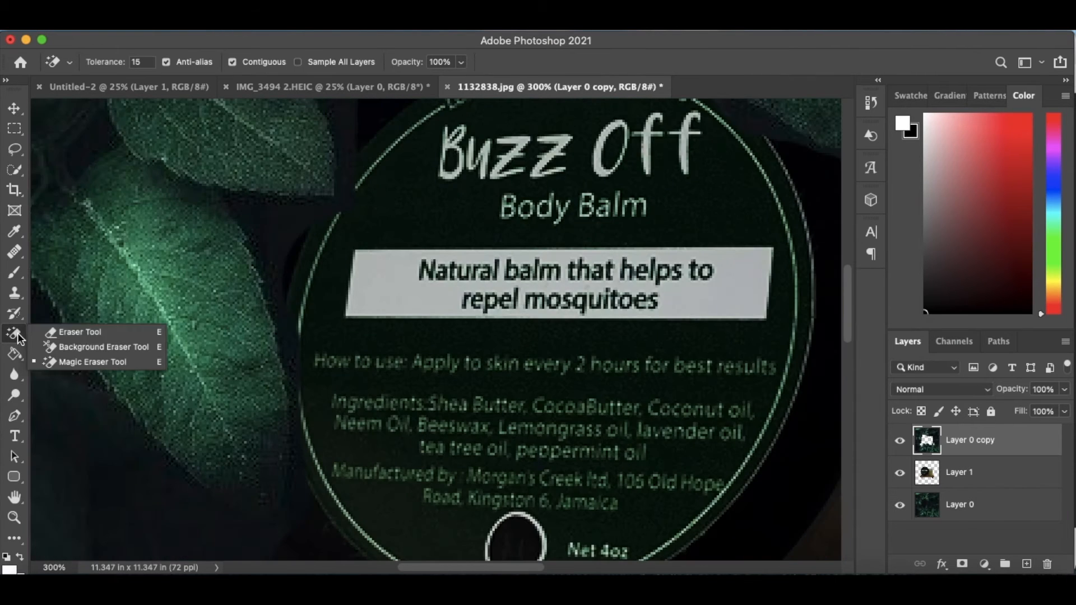
pyautogui.click(326, 31)
pyautogui.click(336, 170)
pyautogui.click(298, 220)
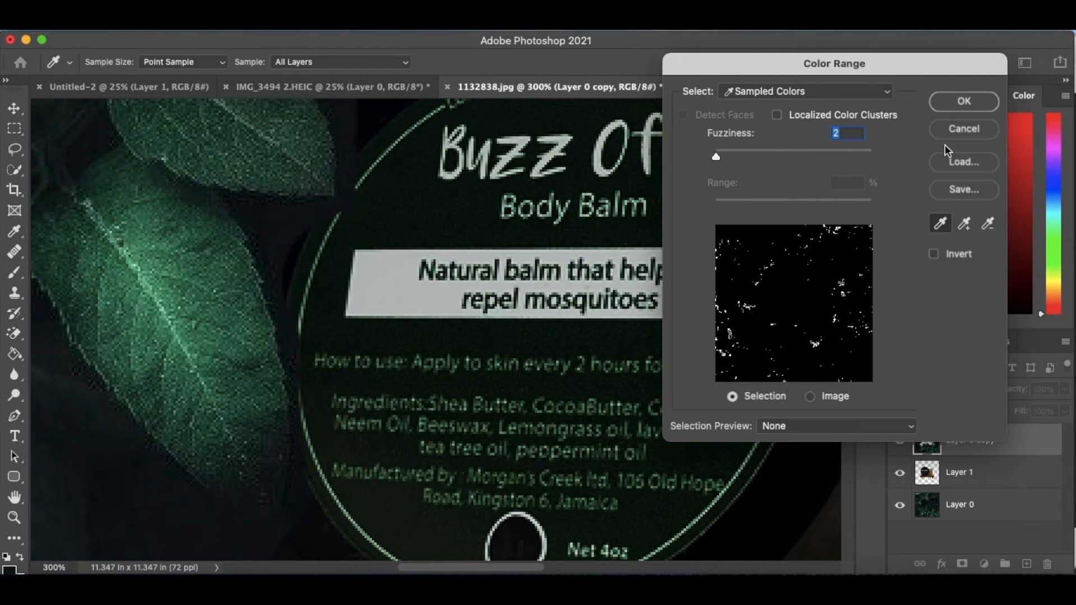
pyautogui.click(777, 114)
pyautogui.moveTo(804, 207); pyautogui.dragTo(748, 209)
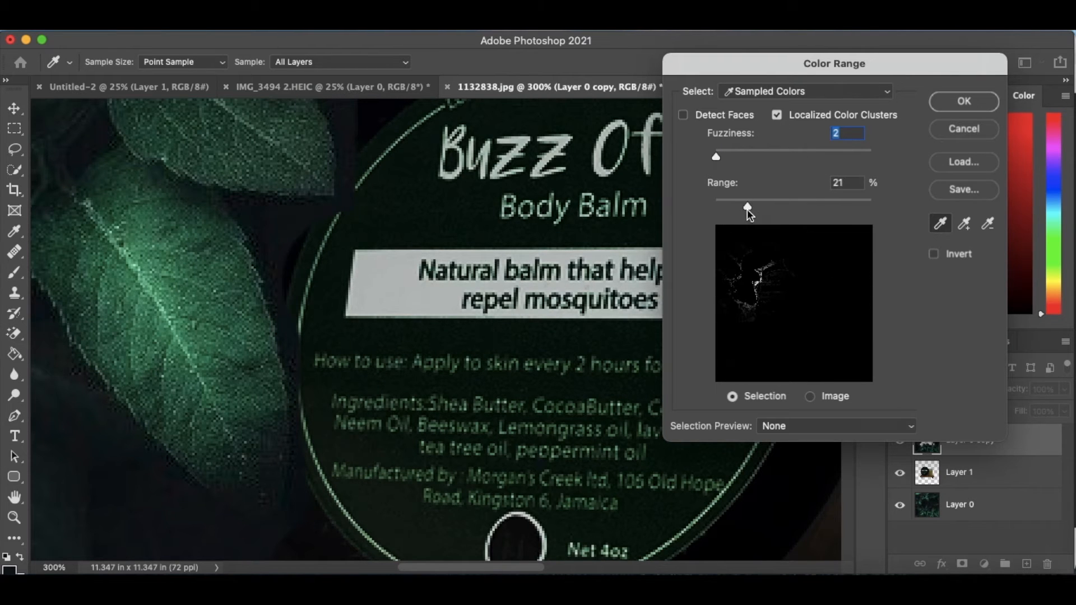
pyautogui.moveTo(717, 156); pyautogui.dragTo(746, 157)
pyautogui.moveTo(743, 207)
pyautogui.mouseDown()
pyautogui.moveTo(732, 205)
pyautogui.moveTo(746, 201)
pyautogui.mouseUp()
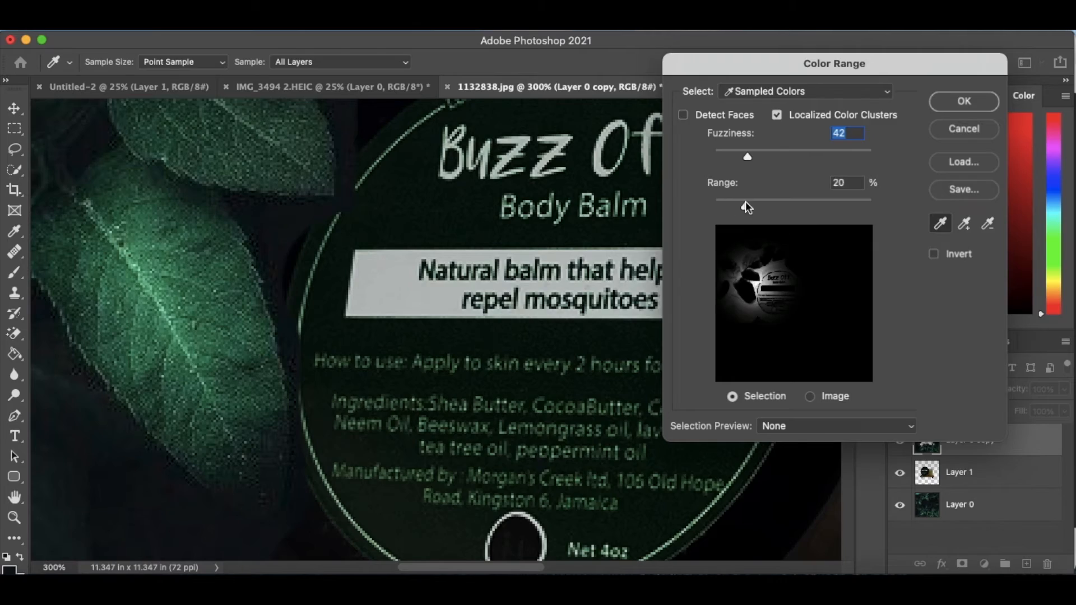
pyautogui.press('Return')
# Trim the leaf areas from the selection with the Quick Selection tool and remove the dark background covering the lid's edge
pyautogui.click(14, 171)
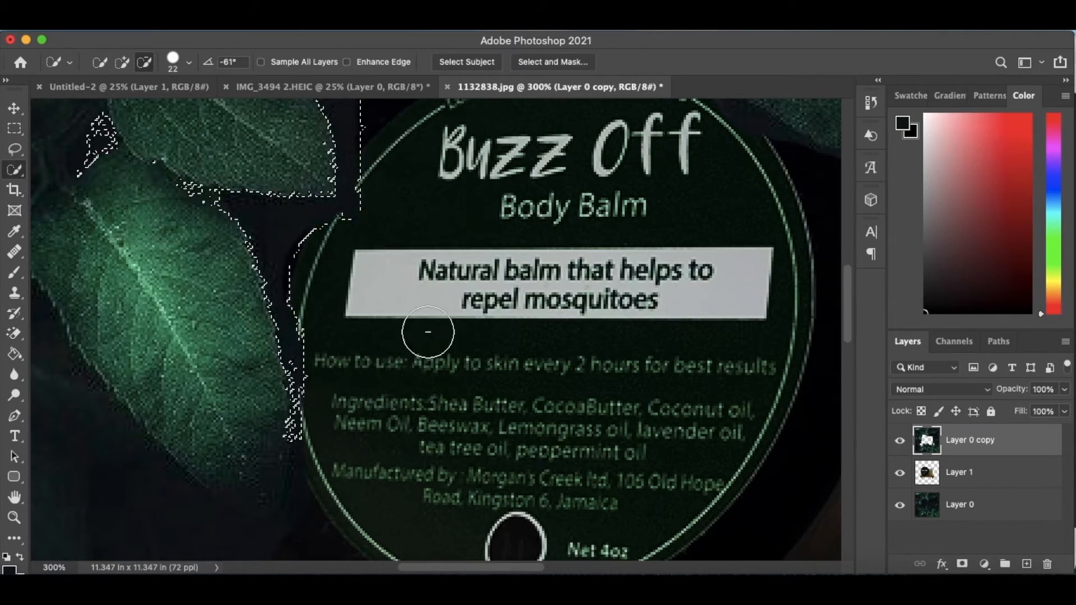
pyautogui.scroll(5, 110, 192)
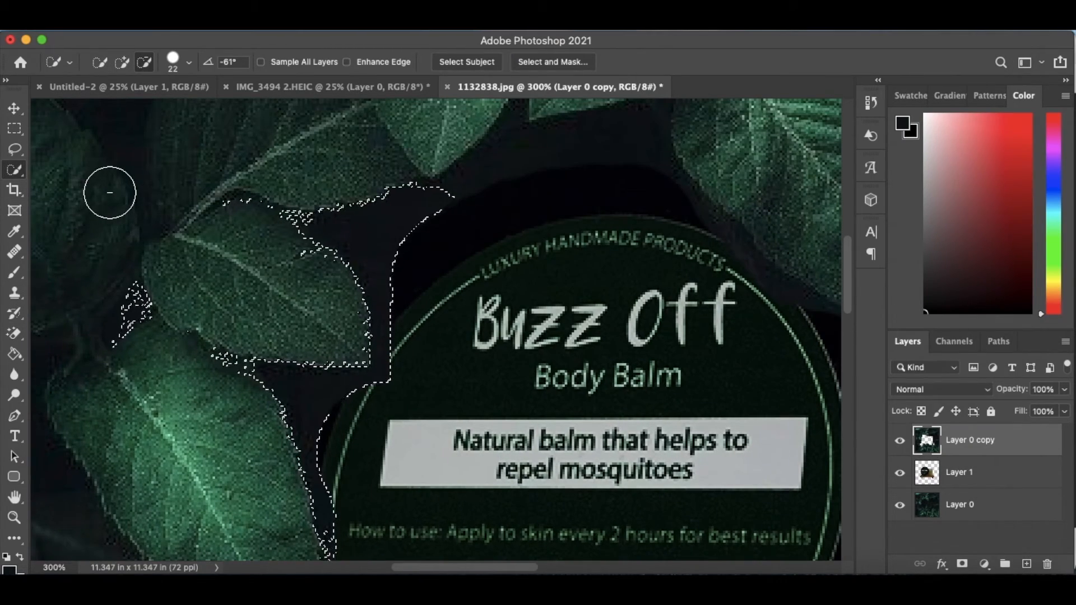
pyautogui.moveTo(230, 242)
pyautogui.mouseDown()
pyautogui.moveTo(314, 276)
pyautogui.moveTo(211, 348)
pyautogui.mouseUp()
pyautogui.press('super+z')
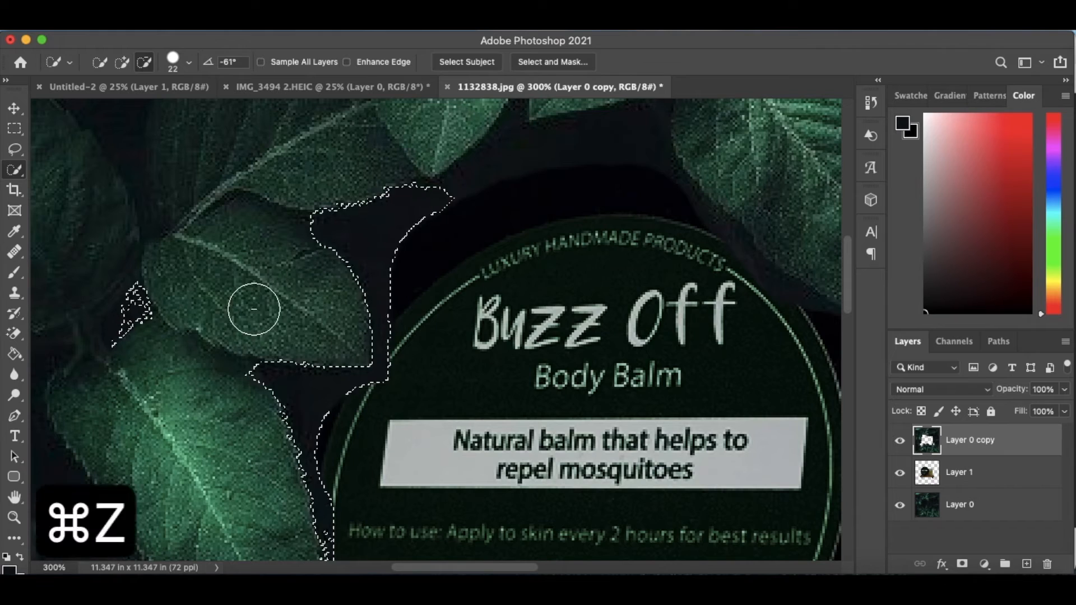
# Select the dark background between the upper leaves and the lid's top edge using Color Range with a lower fuzziness and a 20% range
pyautogui.press('super+minus')
pyautogui.press('super+minus')
pyautogui.press('super+minus')
pyautogui.scroll(2, 254, 309)
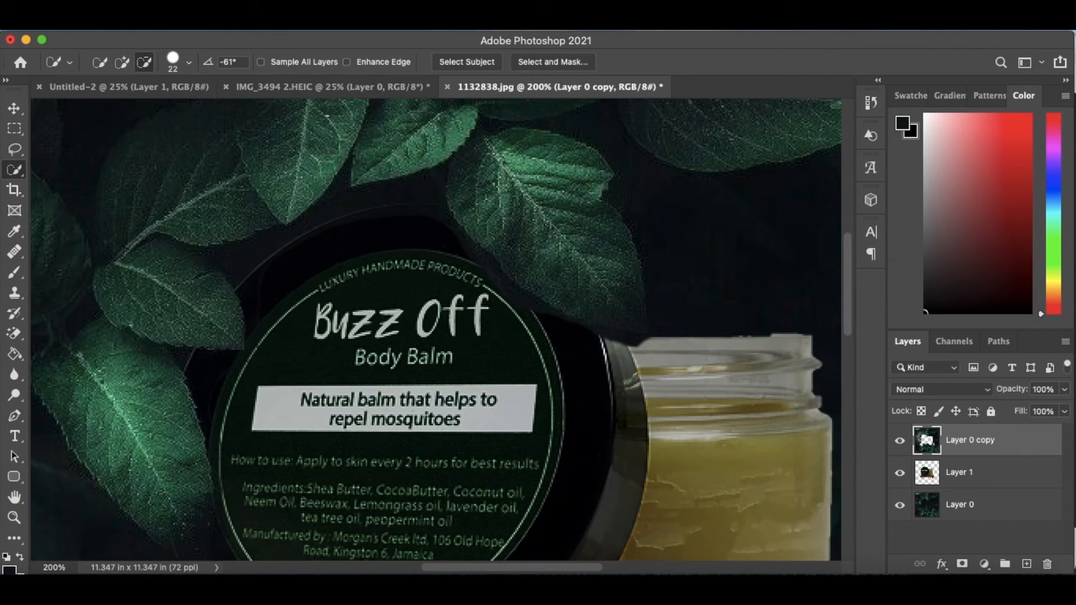
pyautogui.click(312, 17)
pyautogui.click(359, 173)
pyautogui.click(433, 200)
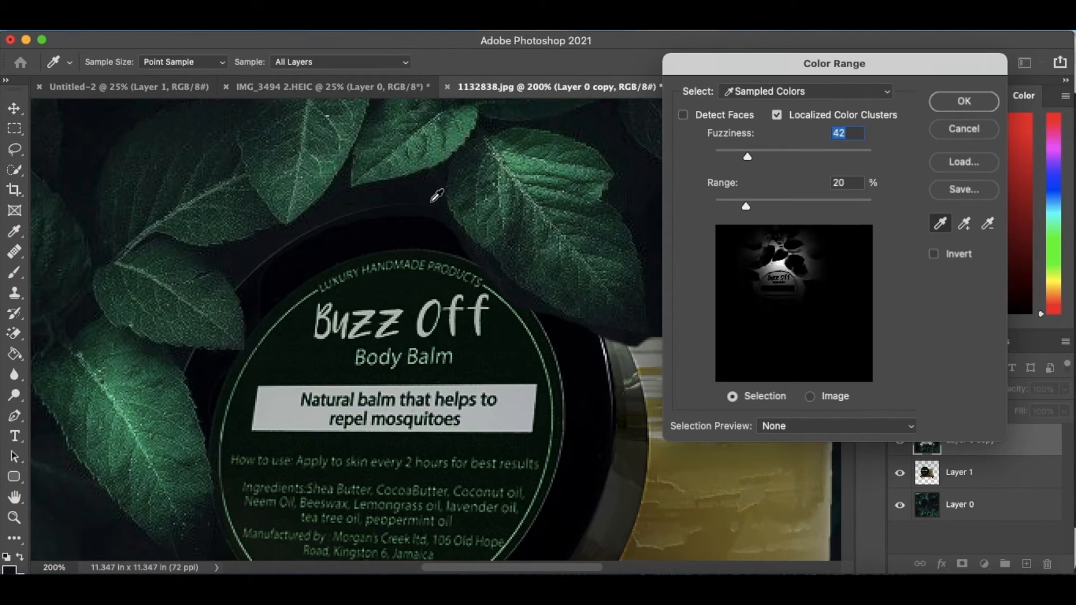
pyautogui.moveTo(751, 164); pyautogui.dragTo(719, 153)
pyautogui.press('Return')
pyautogui.press('w')
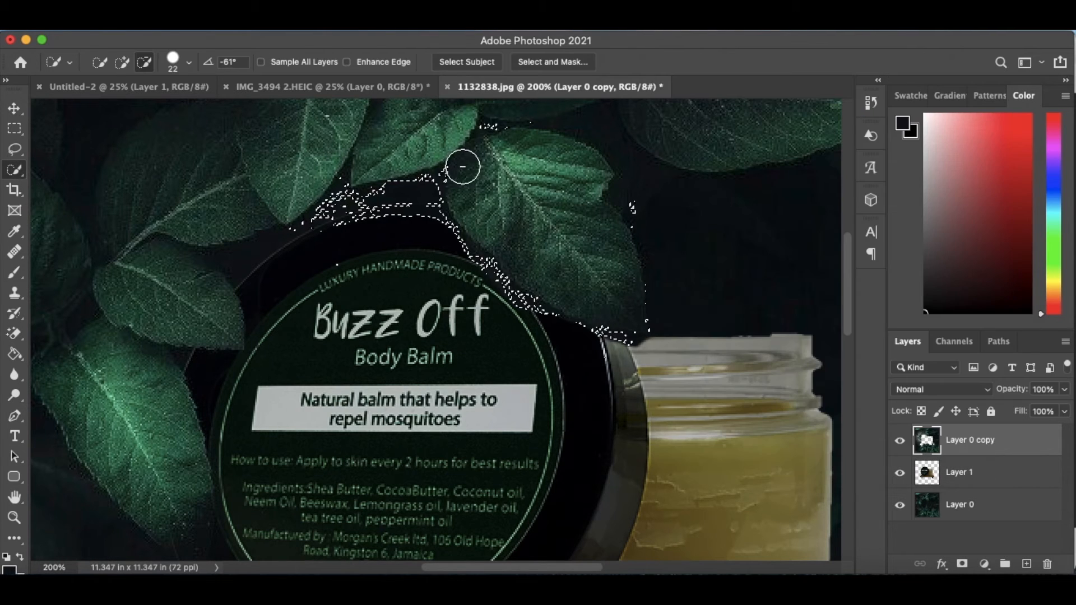
# Restore the Color Range selection around the upper leaf and set the Quick Selection brush size to 5 px
pyautogui.press('super+d')
pyautogui.press('super+z')
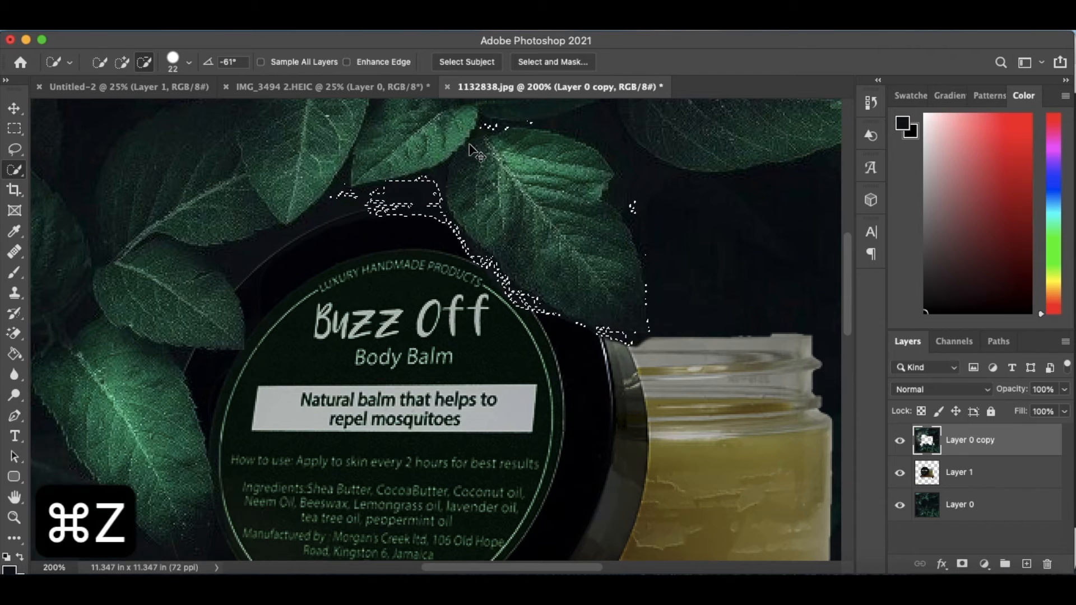
pyautogui.rightClick(610, 208)
pyautogui.click(189, 62)
pyautogui.moveTo(115, 106); pyautogui.dragTo(102, 106)
pyautogui.press('super+equal')
pyautogui.press('super+equal')
pyautogui.press('super+equal')
pyautogui.hscroll(10, 629, 341)
# Lower the Quick Selection brush's spacing and hardness, and refine the selection where the upper leaf meets the lid and jar rim
pyautogui.click(189, 62)
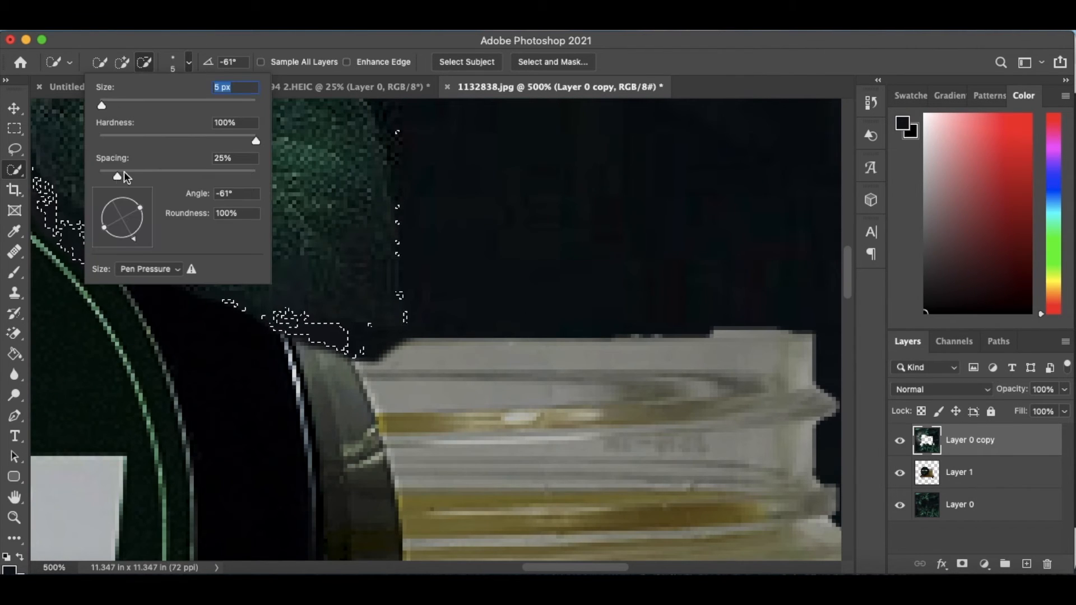
pyautogui.moveTo(116, 176); pyautogui.dragTo(104, 177)
pyautogui.click(331, 336)
pyautogui.press('super+z')
pyautogui.click(189, 62)
pyautogui.moveTo(255, 141); pyautogui.dragTo(226, 140)
pyautogui.click(361, 329)
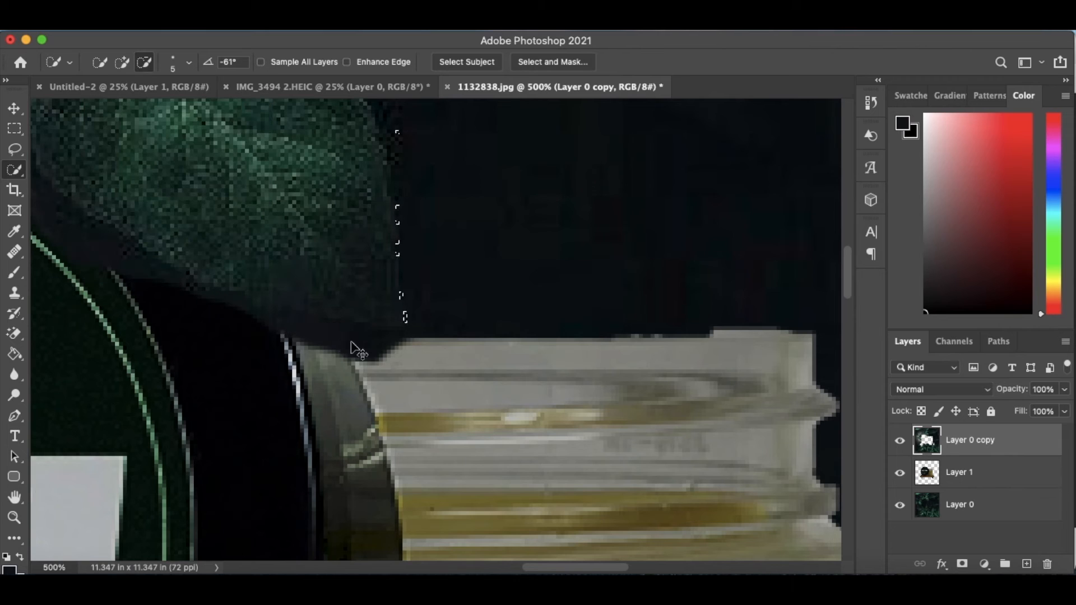
# Switch to the Eraser tool and inspect the edges around the lid, leaves and shelf for leftover background
pyautogui.click(14, 333)
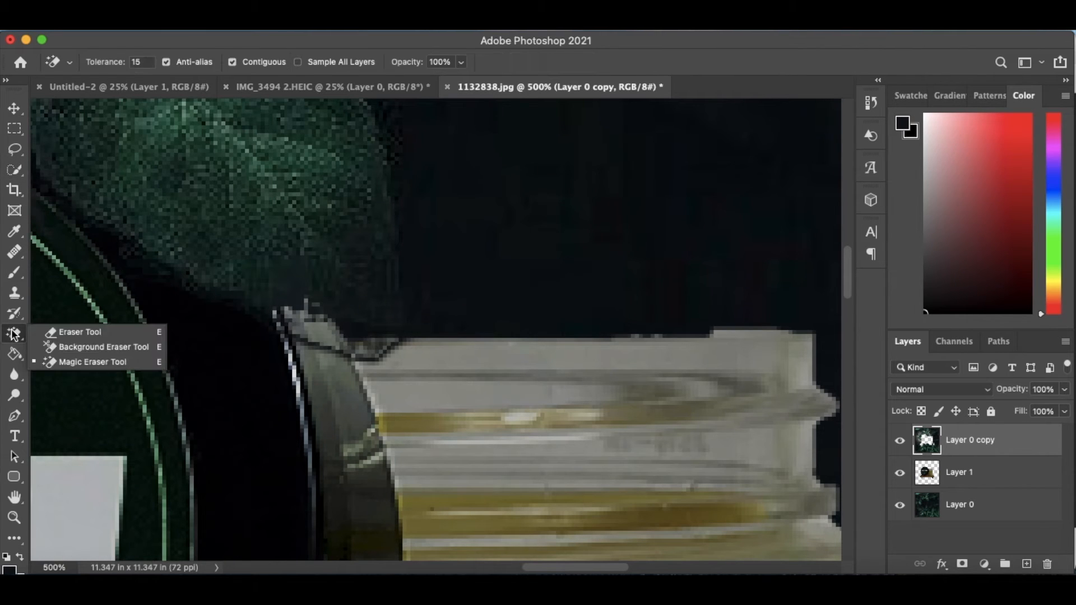
pyautogui.click(67, 331)
pyautogui.hscroll(-10, 204, 372)
pyautogui.scroll(3, 205, 372)
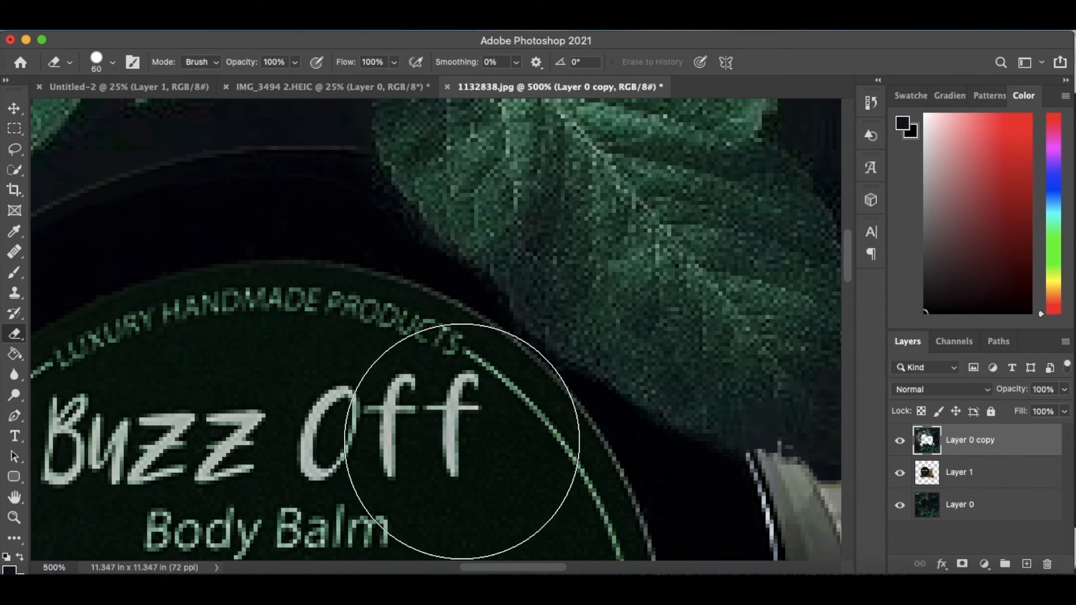
pyautogui.scroll(3, 309, 291)
pyautogui.hscroll(-4, 317, 337)
pyautogui.hscroll(-3, 191, 419)
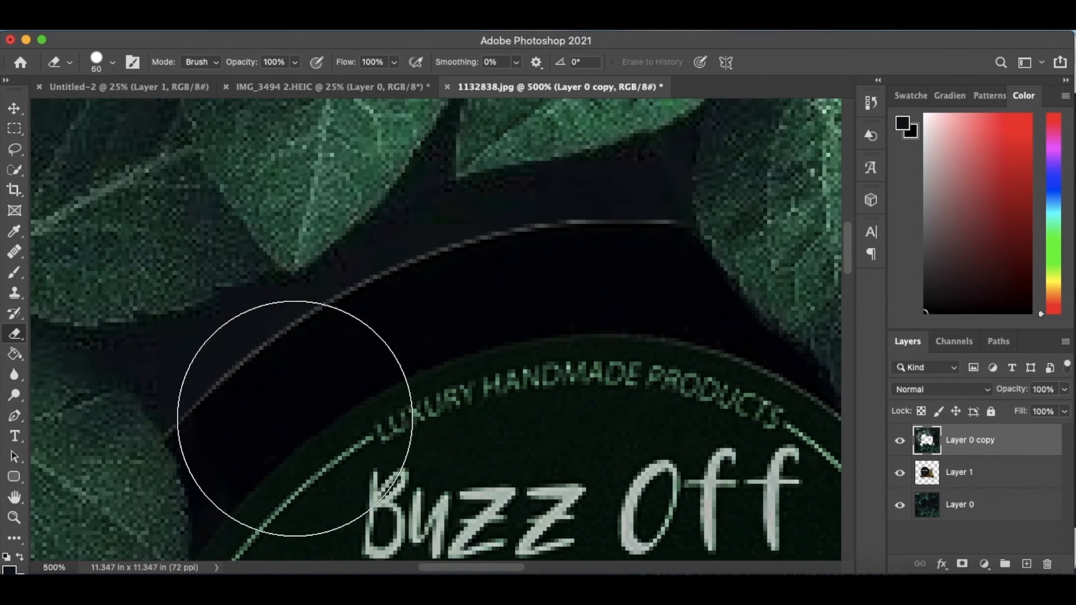
pyautogui.scroll(-5, 288, 384)
pyautogui.hscroll(-2, 356, 413)
pyautogui.scroll(-5, 359, 393)
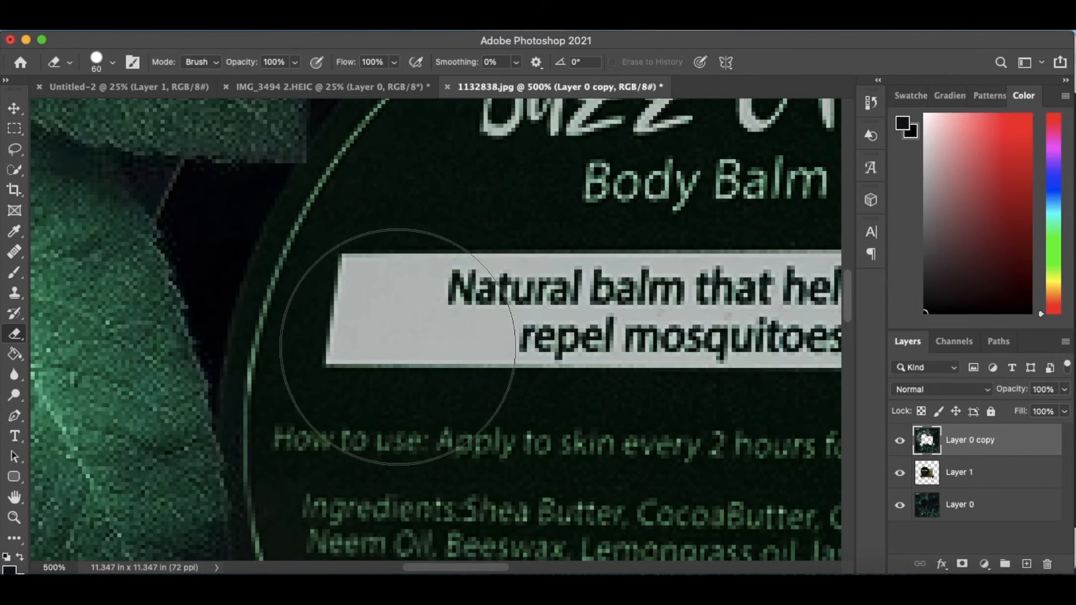
pyautogui.scroll(-5, 344, 372)
pyautogui.hscroll(-1, 386, 330)
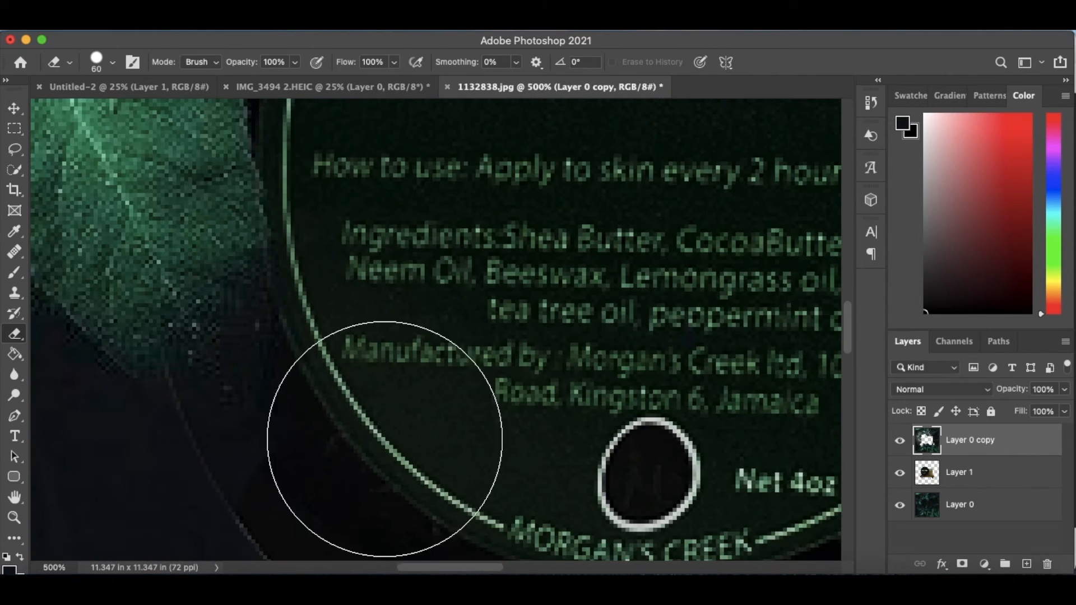
pyautogui.scroll(-4, 387, 437)
pyautogui.hscroll(-3, 387, 438)
pyautogui.press('super+minus')
pyautogui.press('super+minus')
pyautogui.press('super+minus')
pyautogui.press('super+minus')
pyautogui.press('super+minus')
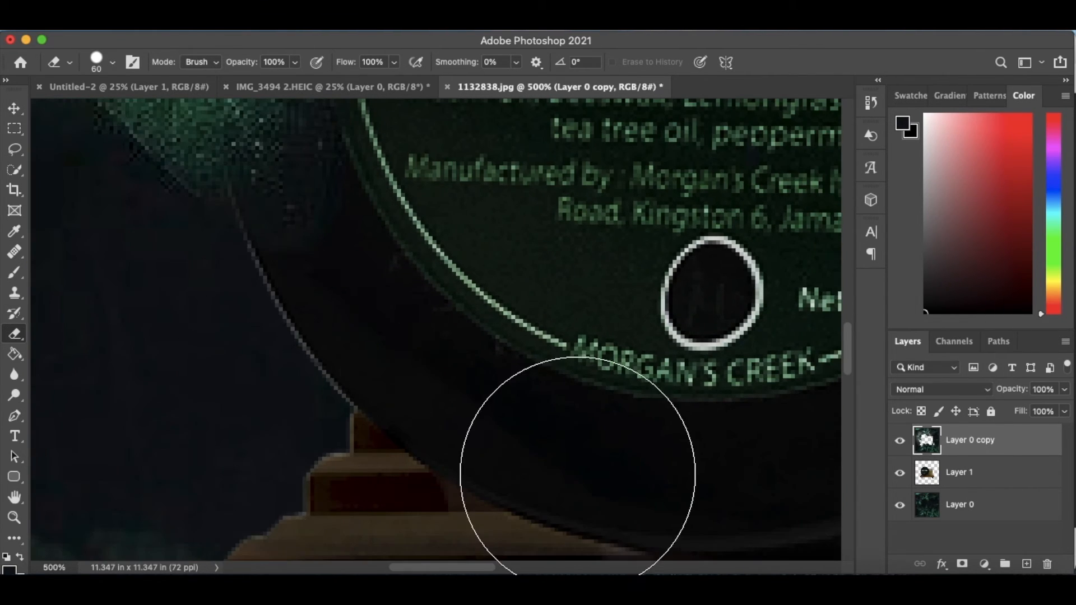
pyautogui.press('super+equal')
pyautogui.press('super+equal')
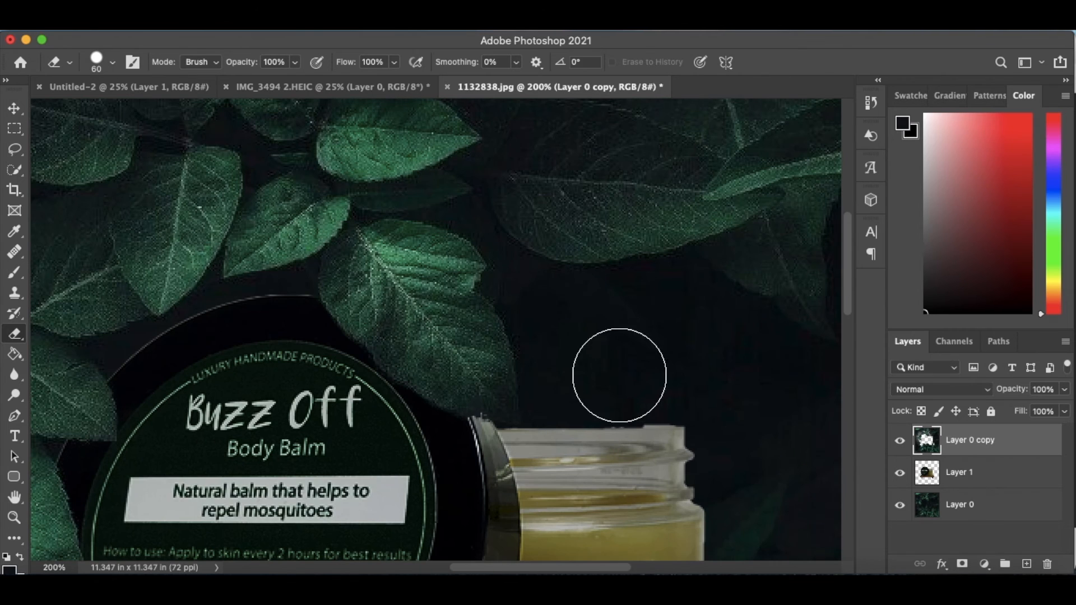
# Make Layer 1 active and select the grey glass of the jar's rim with Color Range
pyautogui.hotkey('alt', '[')
pyautogui.press('super+equal')
pyautogui.press('super+equal')
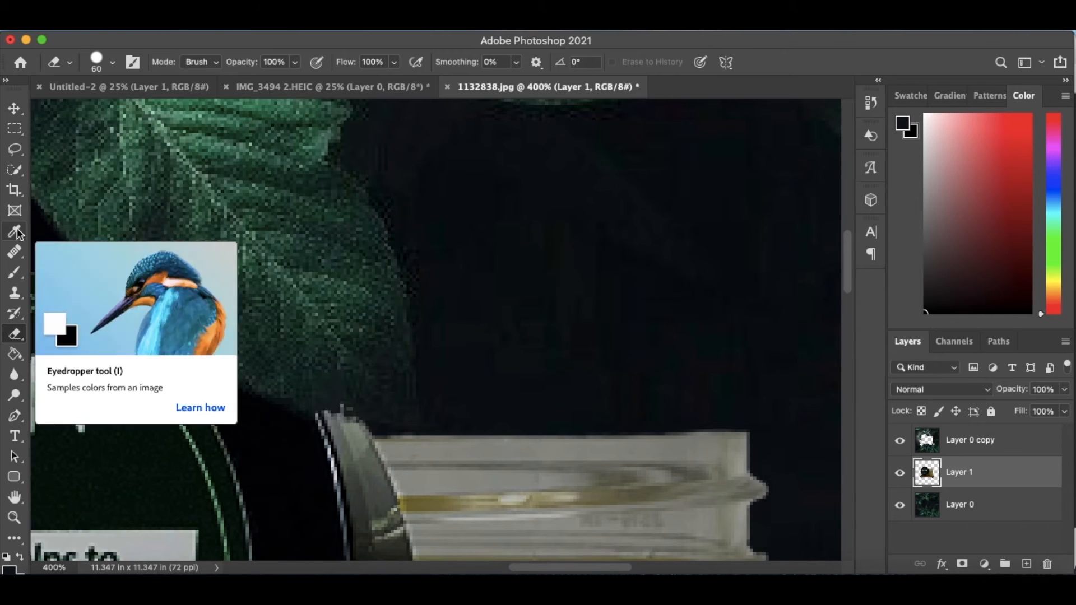
pyautogui.click(14, 108)
pyautogui.click(16, 171)
pyautogui.click(435, 22)
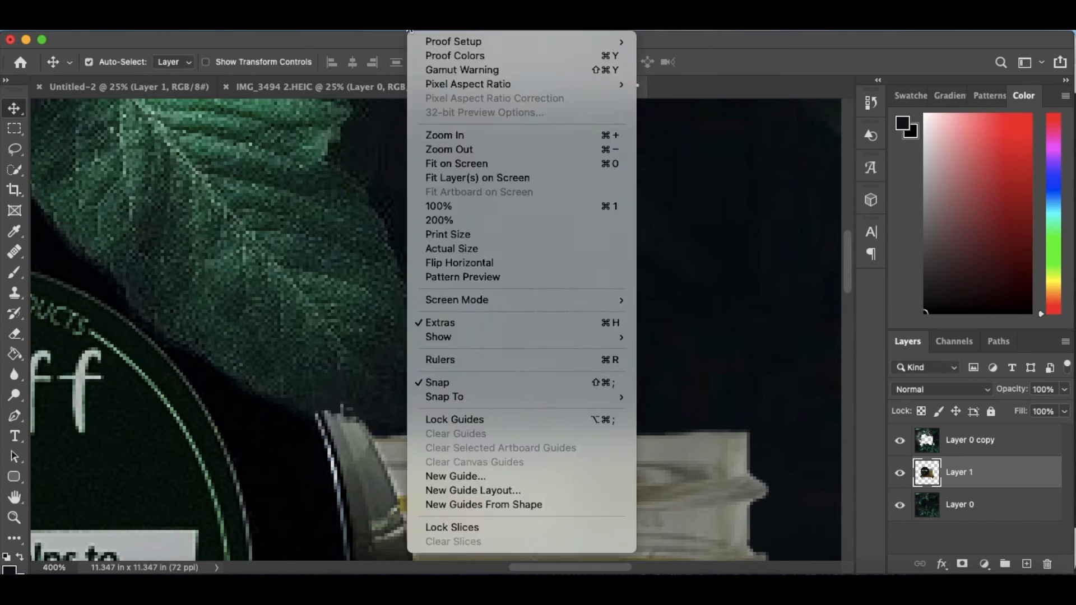
pyautogui.click(348, 172)
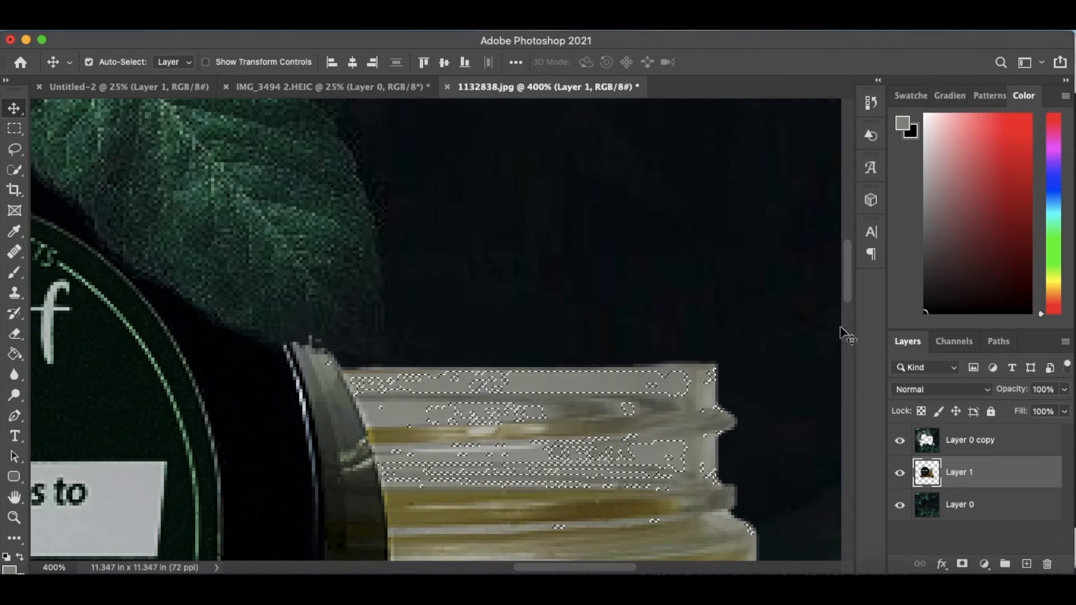
pyautogui.press('super+t')
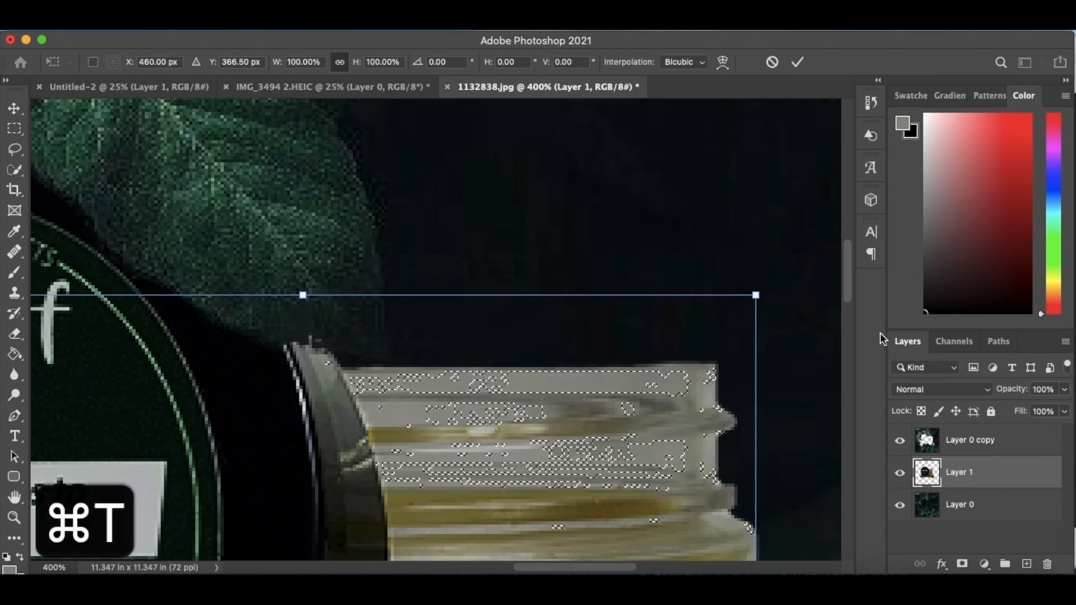
pyautogui.click(773, 63)
# Partly erase the selected glass rim with the Eraser at 22% hardness and 38% opacity to make it look transparent
pyautogui.click(14, 335)
pyautogui.click(112, 62)
pyautogui.moveTo(185, 147); pyautogui.dragTo(109, 147)
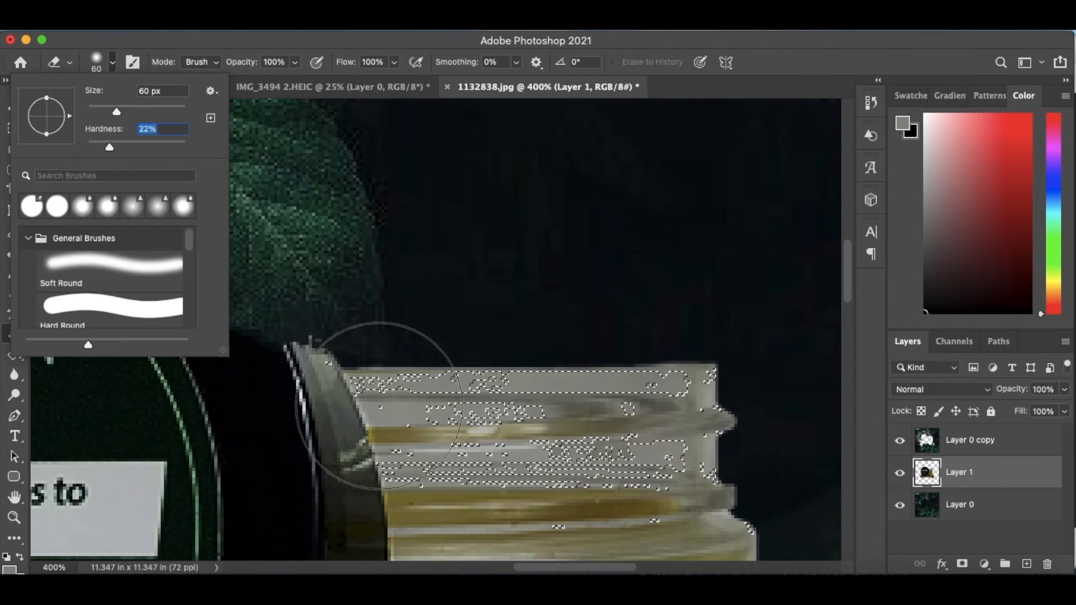
pyautogui.moveTo(380, 406)
pyautogui.mouseDown()
pyautogui.moveTo(741, 376)
pyautogui.moveTo(808, 488)
pyautogui.mouseUp()
pyautogui.press('super+z')
pyautogui.click(295, 62)
pyautogui.click(254, 82)
pyautogui.moveTo(437, 431)
pyautogui.mouseDown()
pyautogui.moveTo(581, 437)
pyautogui.moveTo(387, 448)
pyautogui.mouseUp()
pyautogui.press('super+minus')
pyautogui.press('super+minus')
pyautogui.press('super+minus')
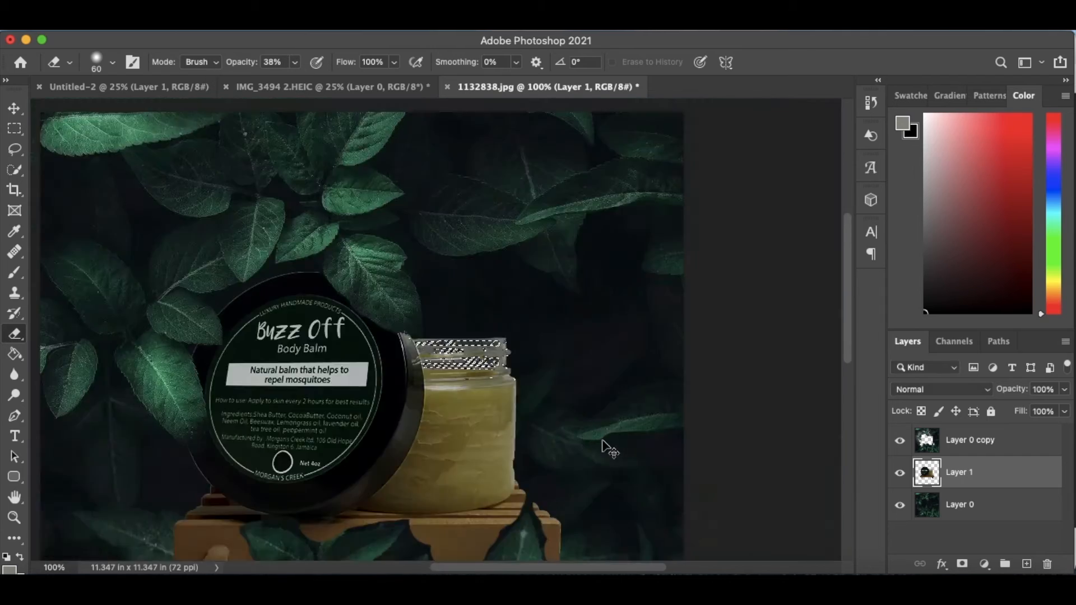
pyautogui.press('super+minus')
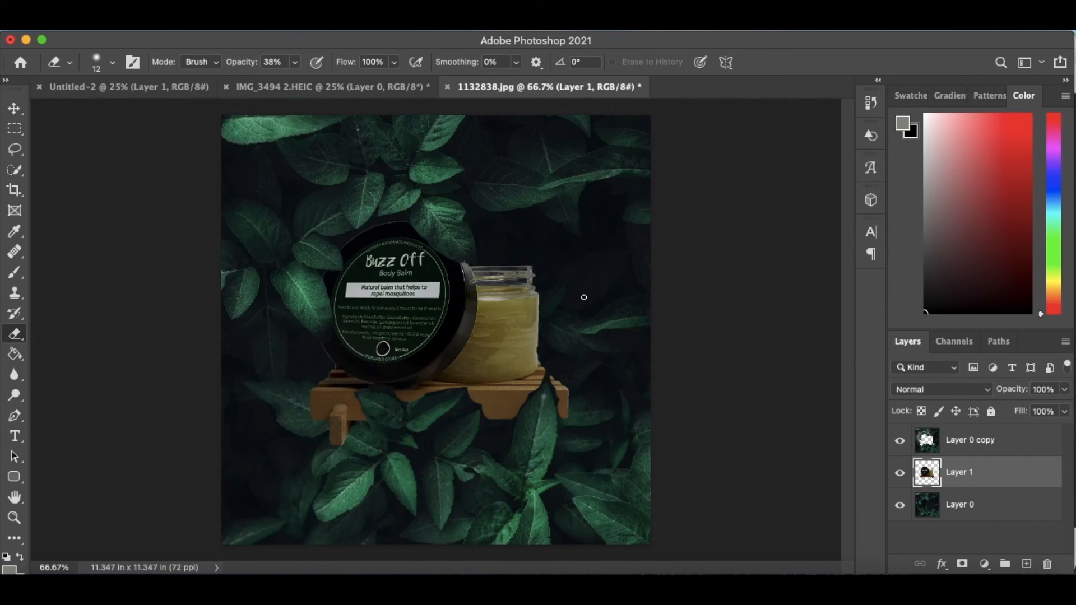
# Undo the last erasure, then lightly erase the jar's rim with a 12 px Eraser at 12% opacity
pyautogui.press('super+z')
pyautogui.click(112, 62)
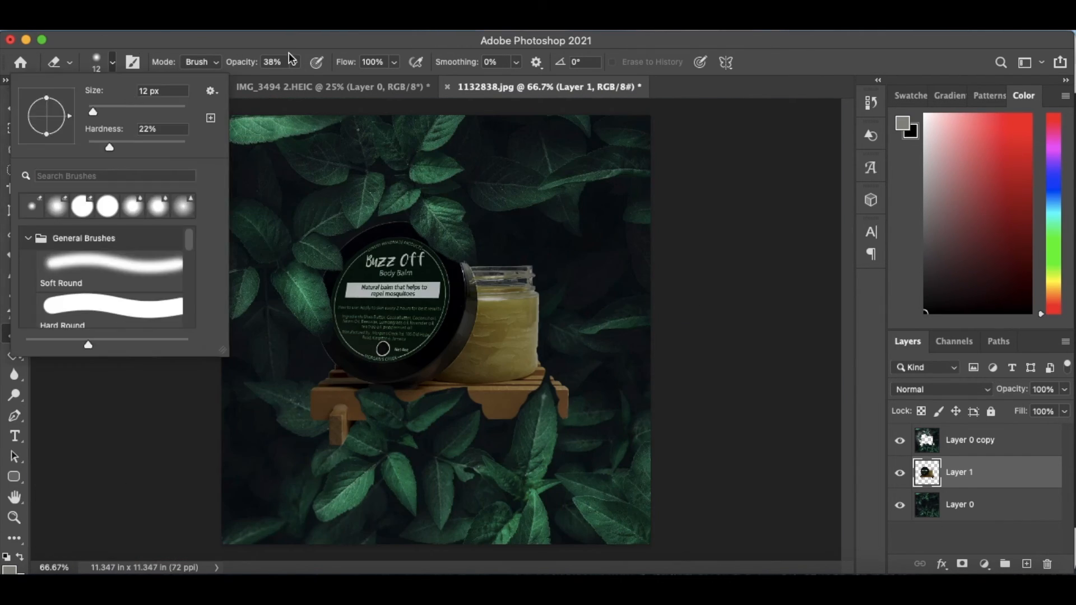
pyautogui.click(295, 62)
pyautogui.moveTo(296, 85); pyautogui.dragTo(274, 85)
pyautogui.click(520, 280)
pyautogui.press('super+plus')
pyautogui.press('super+plus')
pyautogui.press('super+plus')
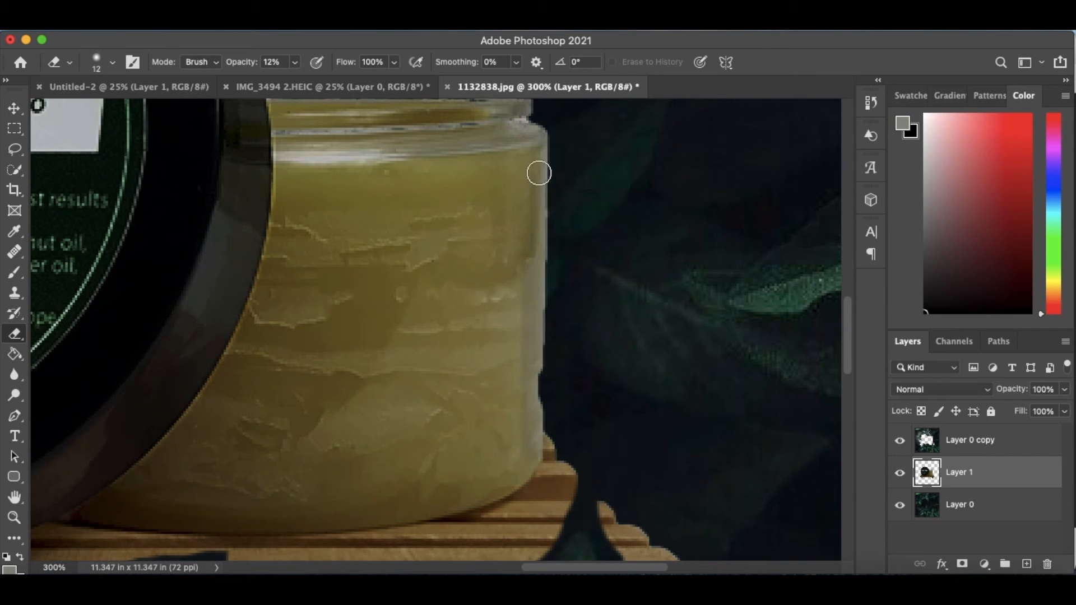
# Outline the ragged outer edge of the jar with a closed Pen path and convert it to a selection
pyautogui.press('p')
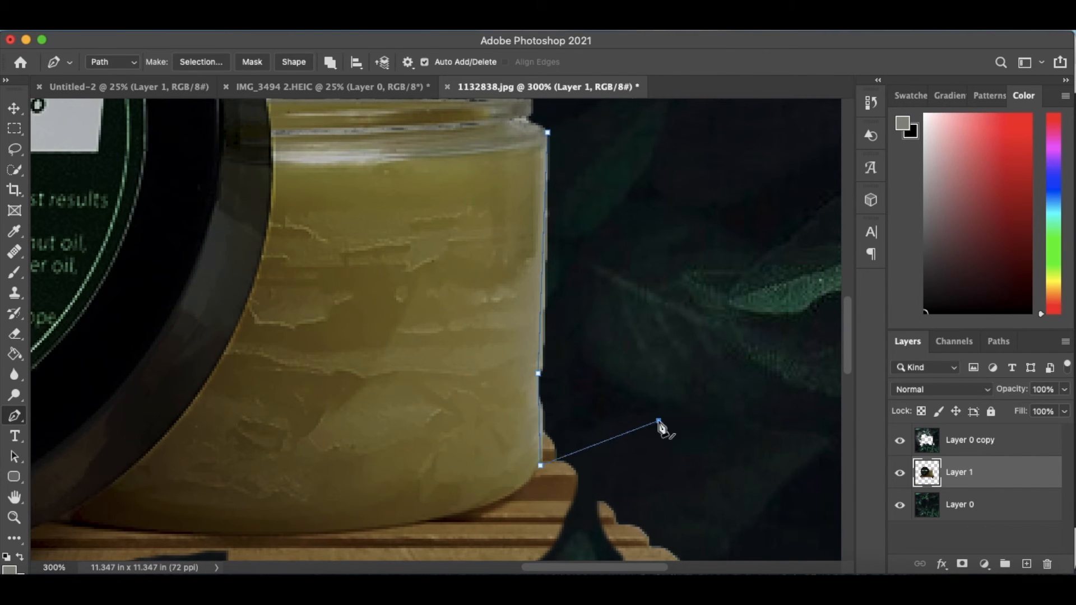
pyautogui.click(621, 129)
pyautogui.click(548, 133)
pyautogui.press('super+Return')
pyautogui.press('v')
pyautogui.press('super+z')
# Erase the leftover fringe inside the selection beside the jar with the Eraser at 100% opacity
pyautogui.press('e')
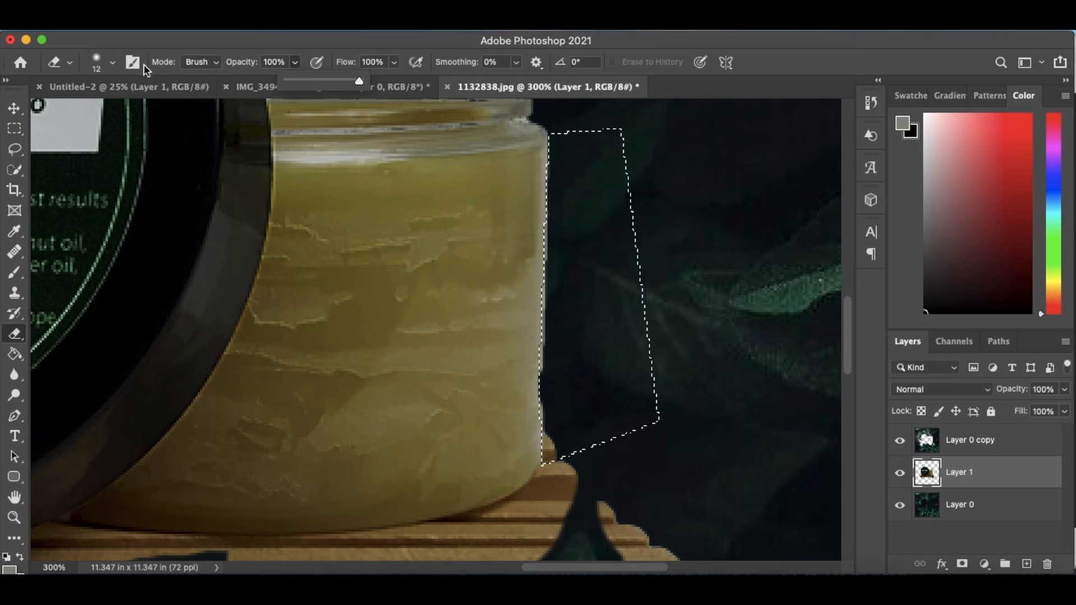
pyautogui.press('super+minus')
pyautogui.press('super+minus')
pyautogui.press('super+minus')
pyautogui.press('super+plus')
pyautogui.press('super+plus')
pyautogui.press('super+plus')
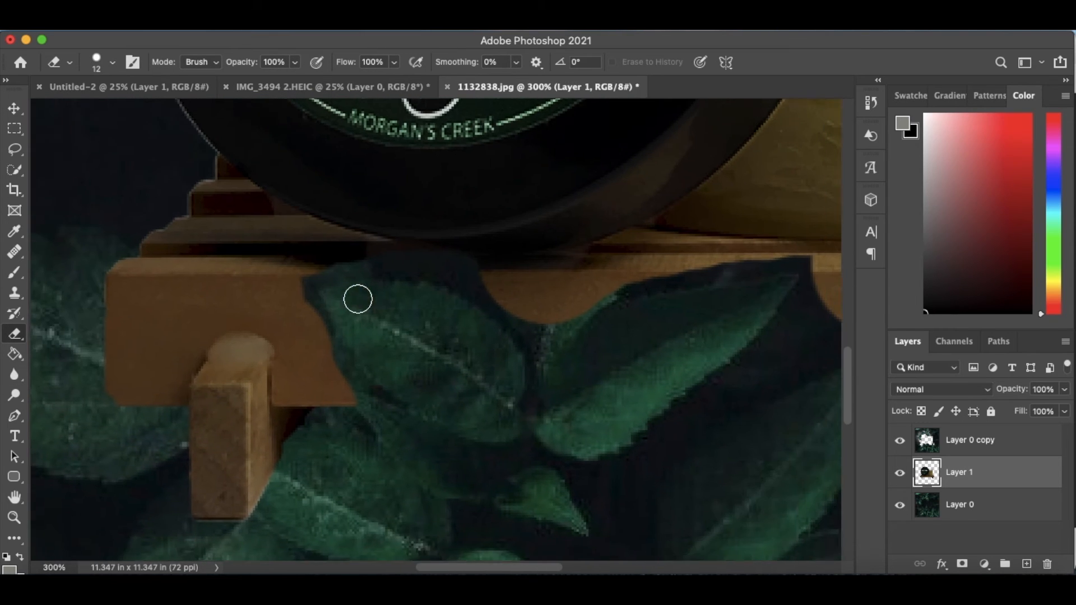
# On Layer 0 copy, remove dark background around the leaves in front of the shelf using Color Range with a 20% range
pyautogui.rightClick(14, 333)
pyautogui.click(84, 360)
pyautogui.hotkey('alt', ']')
pyautogui.click(305, 14)
pyautogui.click(336, 144)
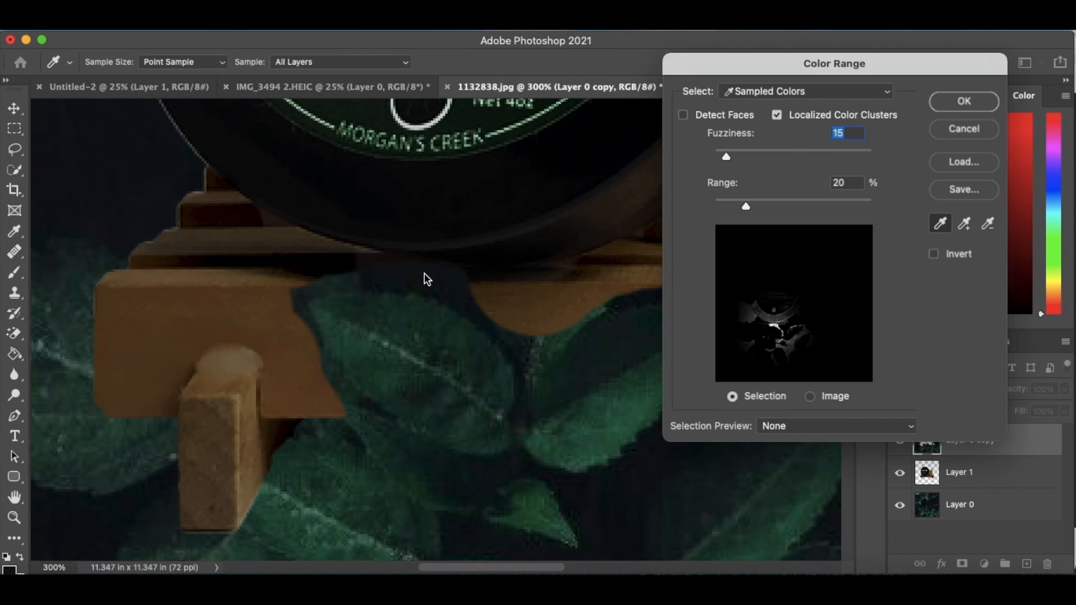
pyautogui.moveTo(748, 159); pyautogui.dragTo(717, 159)
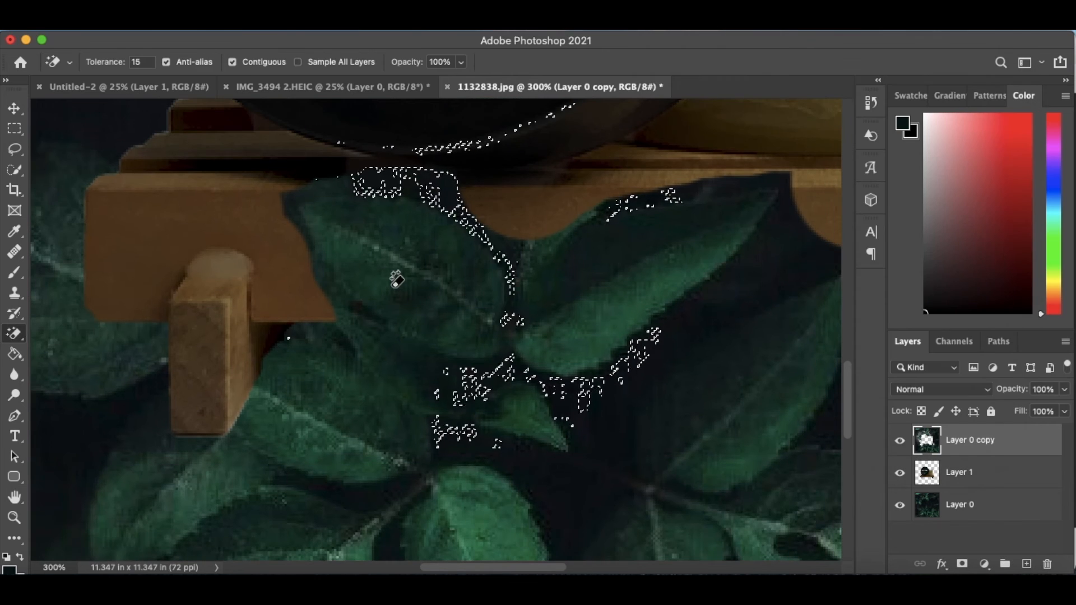
pyautogui.press('w')
pyautogui.hscroll(5, 605, 240)
pyautogui.press('super+d')
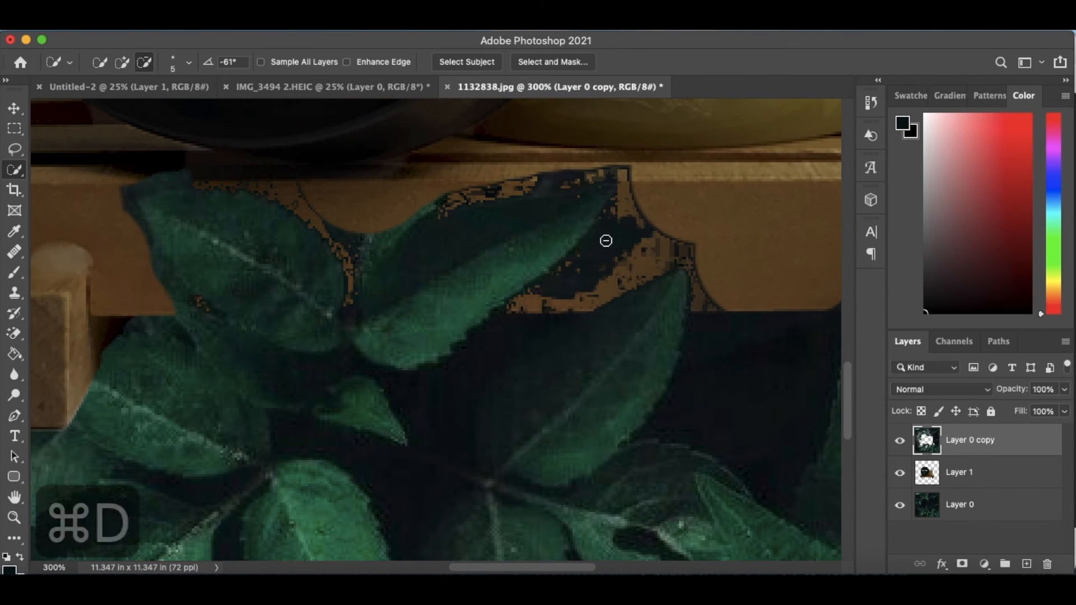
# Trace a Curvature Pen path along the upper edge of the first leaf overlapping the shelf front
pyautogui.click(14, 416)
pyautogui.click(69, 443)
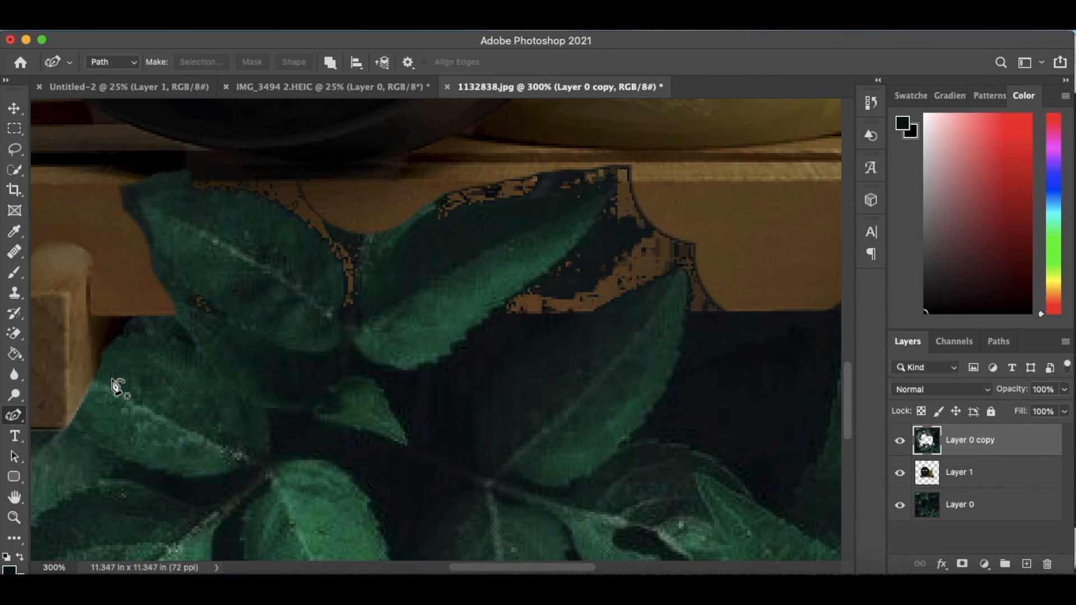
pyautogui.click(139, 204)
pyautogui.press('super+equal')
pyautogui.press('super+equal')
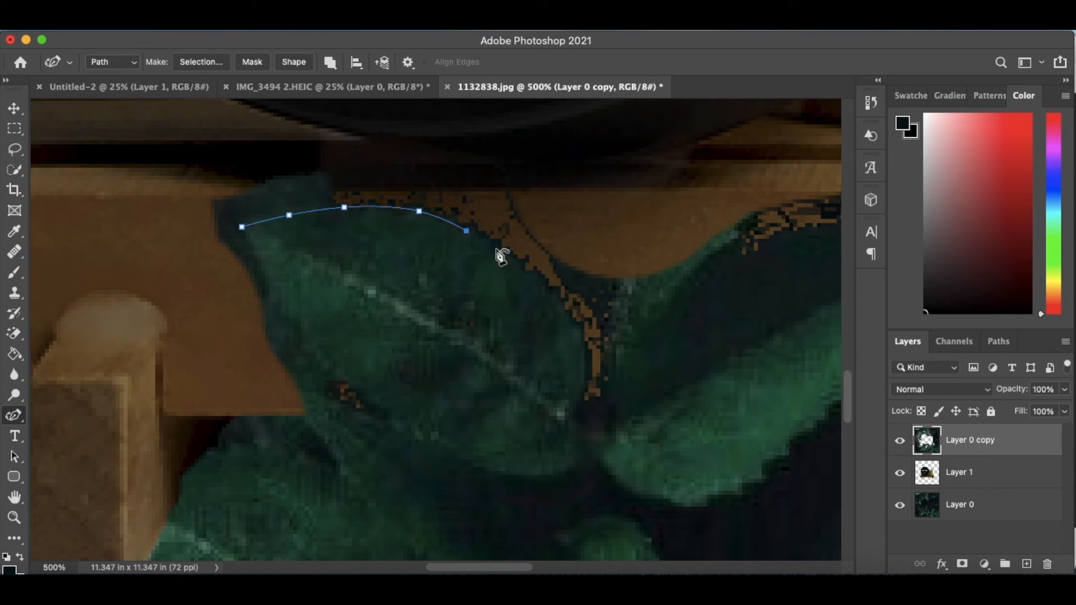
pyautogui.hotkey('shift', 'p')
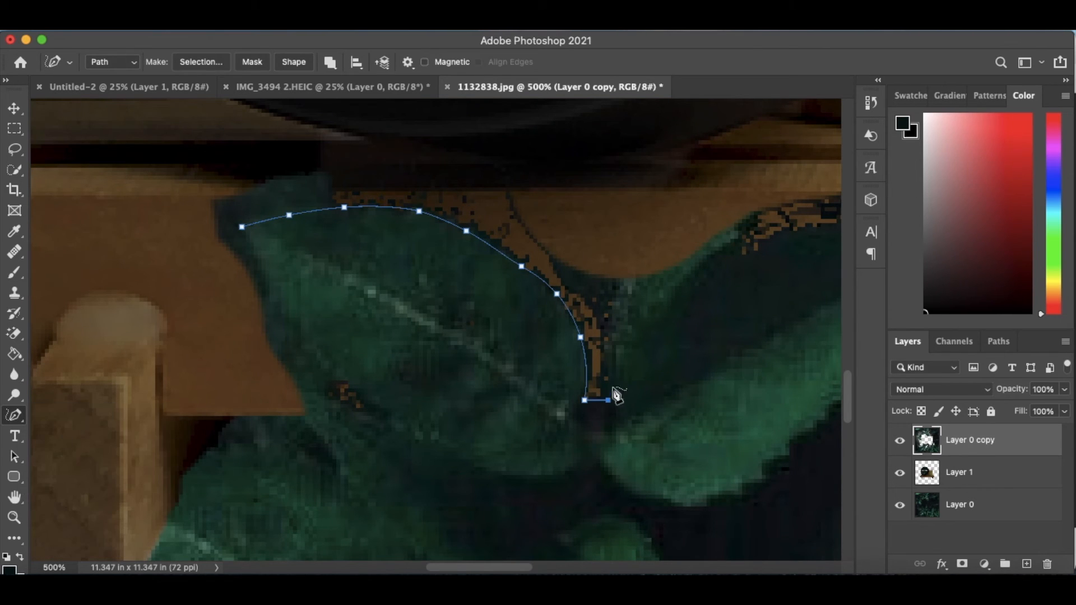
# Continue the curved path up from the leaf junction along the upper edge of the second leaf
pyautogui.click(14, 415)
pyautogui.click(69, 444)
pyautogui.click(617, 365)
pyautogui.click(755, 250)
pyautogui.hscroll(5, 757, 250)
pyautogui.click(587, 231)
pyautogui.click(693, 223)
pyautogui.click(756, 211)
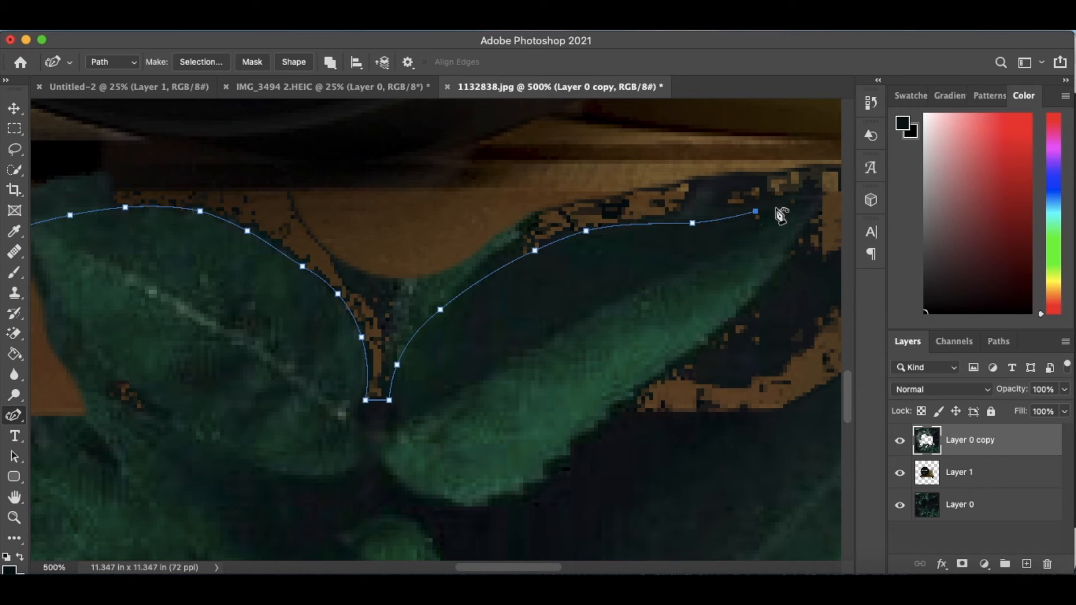
# Extend the path back along the underside of the second leaf and onto the shelf's lower edge
pyautogui.click(748, 298)
pyautogui.click(673, 362)
pyautogui.click(629, 393)
pyautogui.click(609, 412)
pyautogui.hscroll(3, 609, 412)
pyautogui.scroll(-1, 609, 412)
pyautogui.click(655, 364)
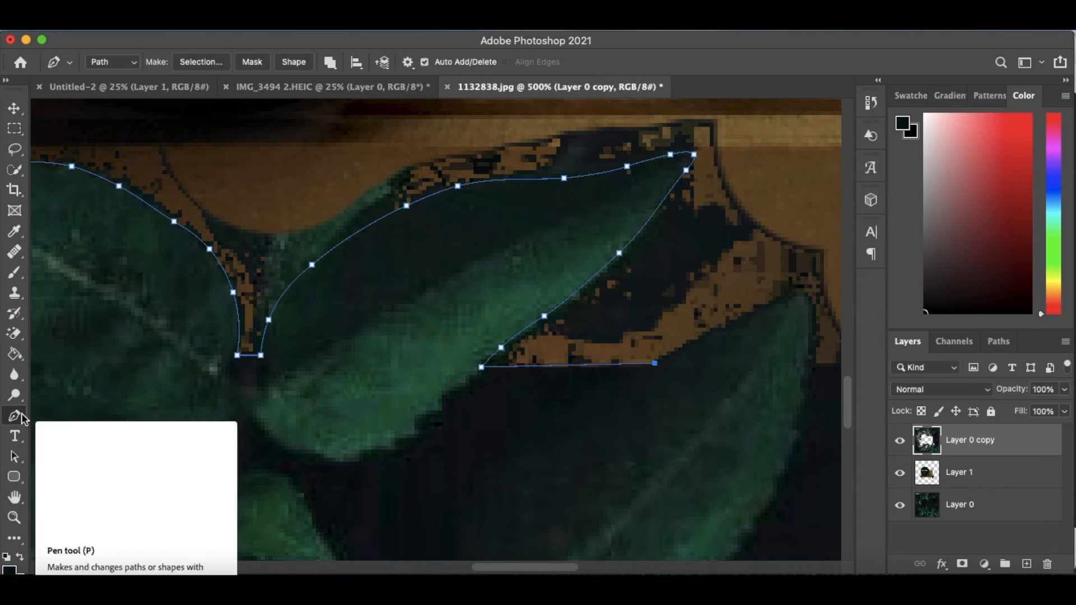
# Trace the path around the tip of the third leaf and back down to the shelf's lower edge
pyautogui.hotkey('shift', 'p')
pyautogui.click(690, 347)
pyautogui.click(745, 320)
pyautogui.click(803, 296)
pyautogui.press('super+z')
pyautogui.click(813, 308)
pyautogui.click(809, 351)
pyautogui.hscroll(3, 796, 451)
pyautogui.scroll(1, 796, 451)
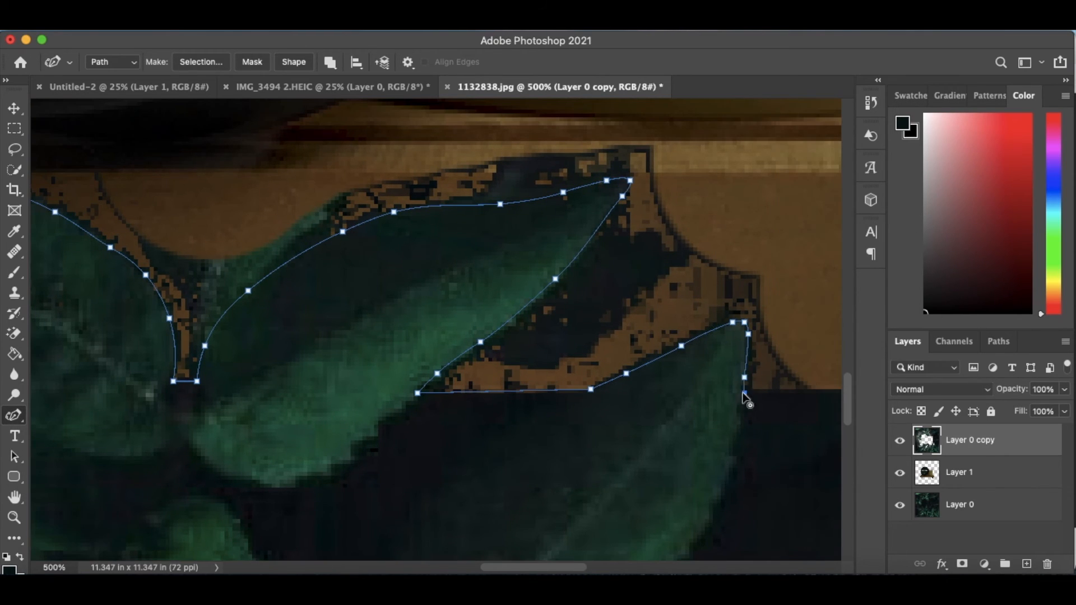
pyautogui.hscroll(8, 746, 399)
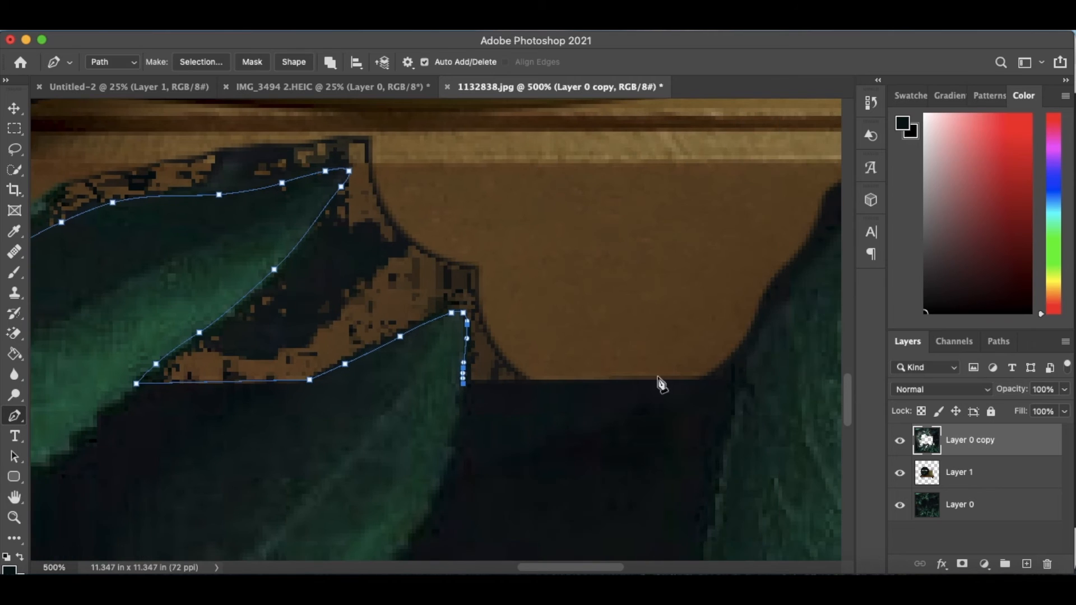
# Carry the path along the shelf's lower edge and up the near side of the large leaf to its tip
pyautogui.scroll(1, 659, 380)
pyautogui.click(557, 422)
pyautogui.click(561, 395)
pyautogui.click(585, 352)
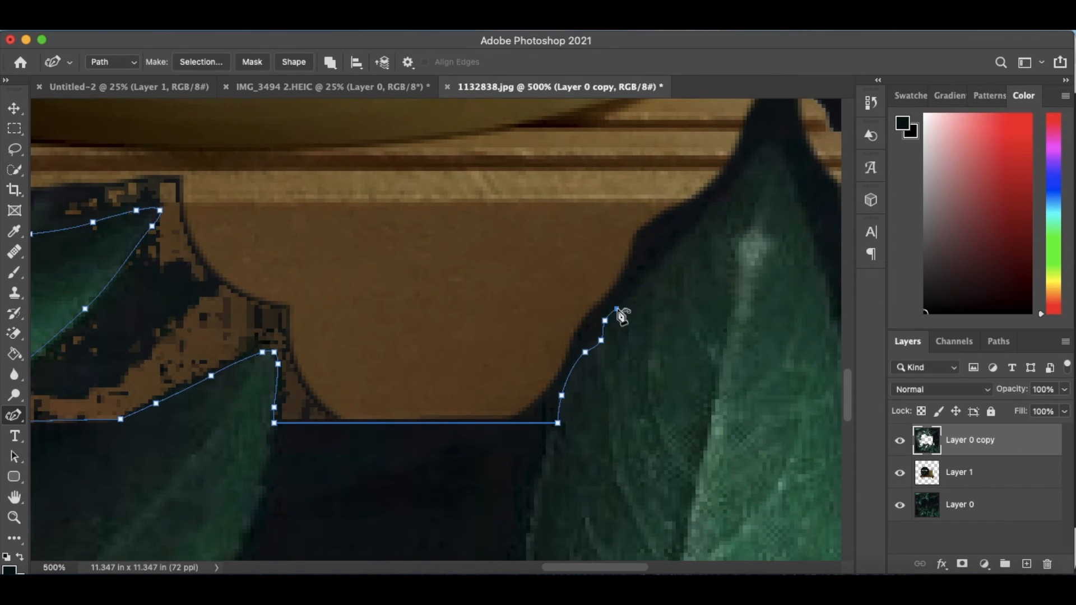
pyautogui.click(750, 163)
pyautogui.click(766, 142)
pyautogui.click(778, 147)
pyautogui.hscroll(5, 780, 152)
pyautogui.scroll(-3, 779, 151)
pyautogui.press('super+z')
pyautogui.hscroll(2, 695, 168)
pyautogui.scroll(2, 695, 169)
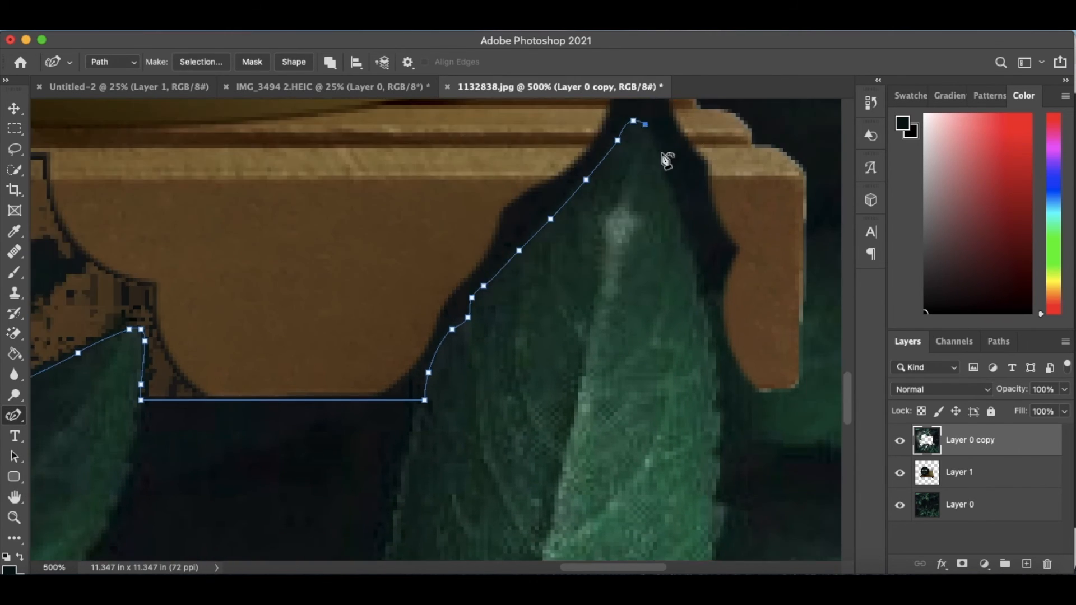
# Trace the path down the far side of the large leaf and around the shelf's outer end
pyautogui.click(720, 424)
pyautogui.click(724, 498)
pyautogui.scroll(-3, 642, 387)
pyautogui.hscroll(3, 642, 387)
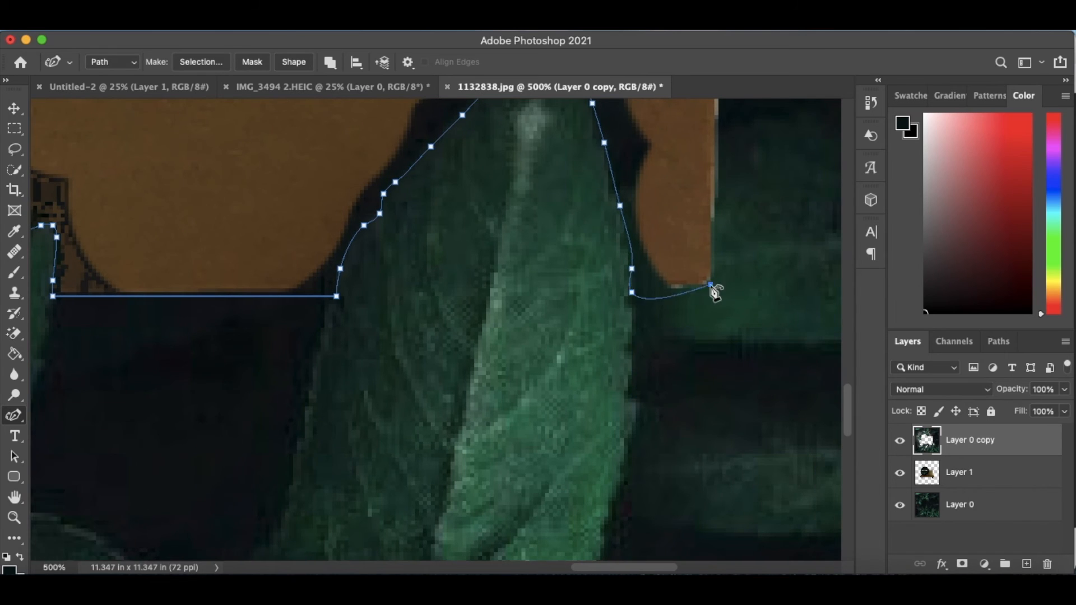
pyautogui.scroll(6, 634, 306)
pyautogui.hscroll(5, 634, 305)
pyautogui.scroll(4, 384, 211)
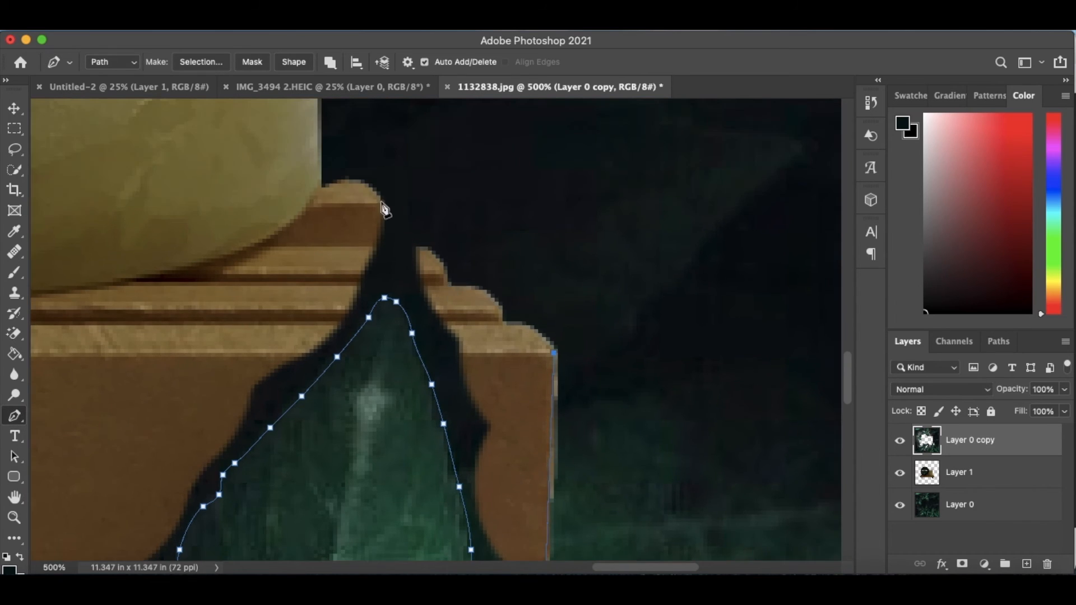
# Close the path across the shelf top behind the leaf tips and convert it to a selection
pyautogui.hscroll(5, 192, 180)
pyautogui.scroll(5, 192, 180)
pyautogui.click(588, 201)
pyautogui.click(279, 318)
pyautogui.click(425, 370)
pyautogui.press('super+Return')
# Erase the background covering the shelf inside the selection so only the traced leaves overlap it
pyautogui.press('super+minus')
pyautogui.press('super+minus')
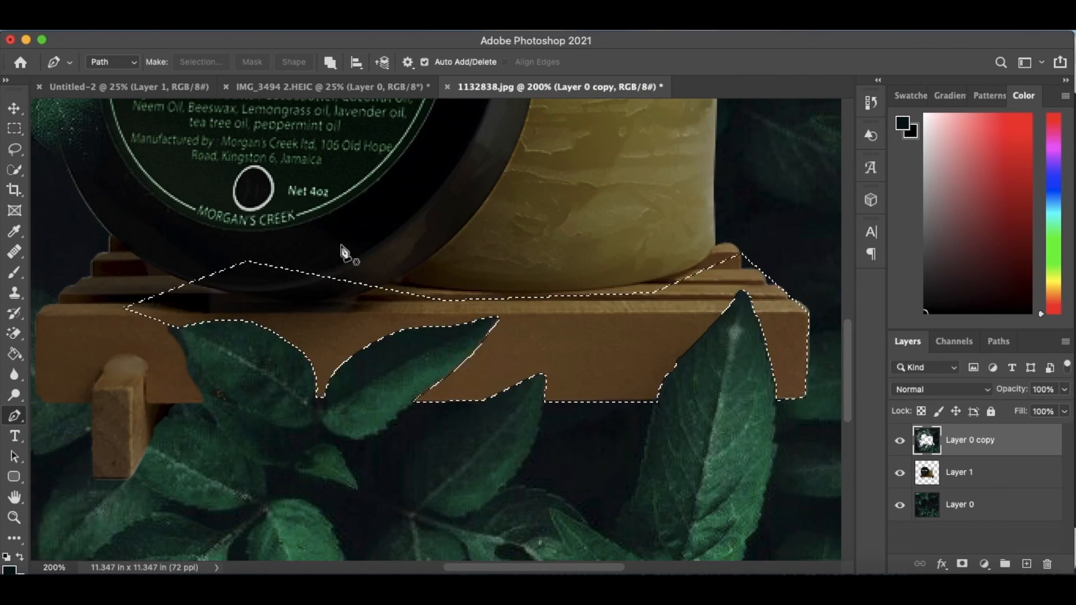
pyautogui.press('super+equal')
pyautogui.press('super+equal')
pyautogui.press('e')
pyautogui.press('super+0')
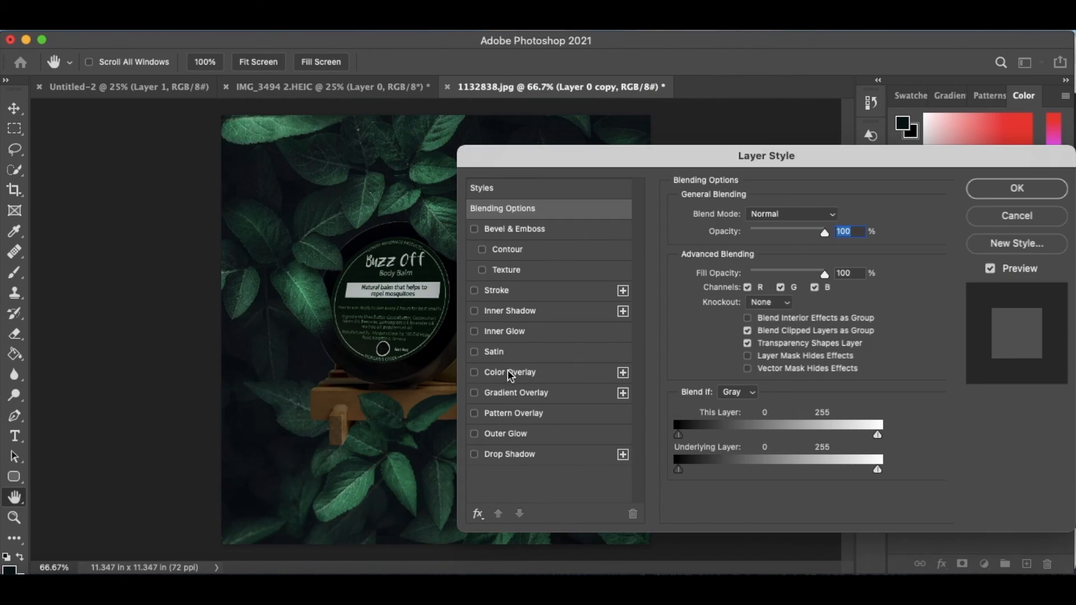
# Add a drop shadow to Layer 0 copy with 54% opacity, a 132° angle and 14 px distance
pyautogui.click(509, 456)
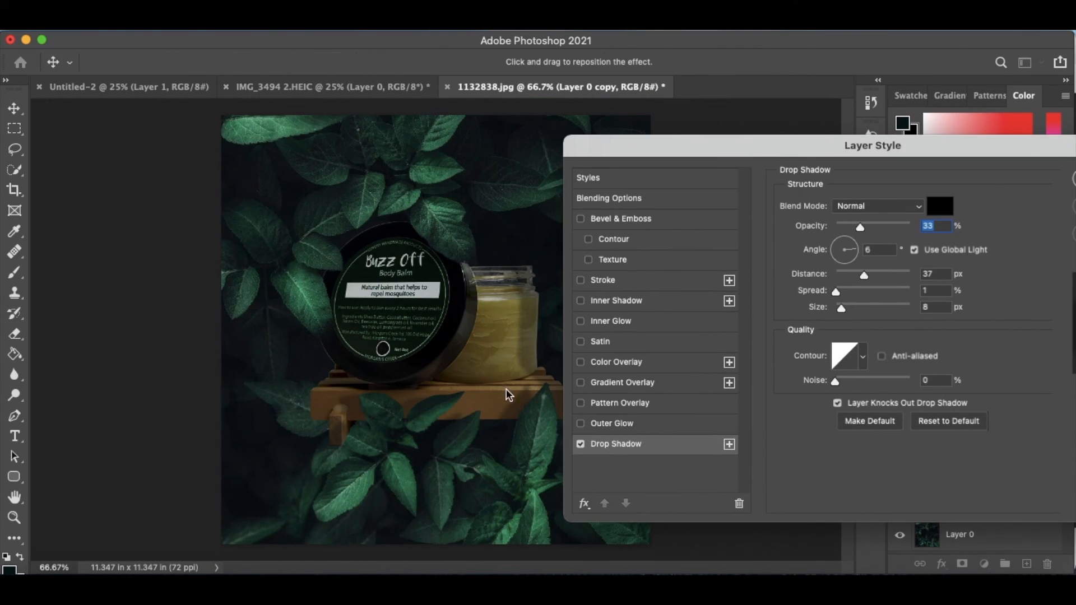
pyautogui.moveTo(507, 389)
pyautogui.mouseDown()
pyautogui.moveTo(506, 401)
pyautogui.moveTo(512, 392)
pyautogui.mouseUp()
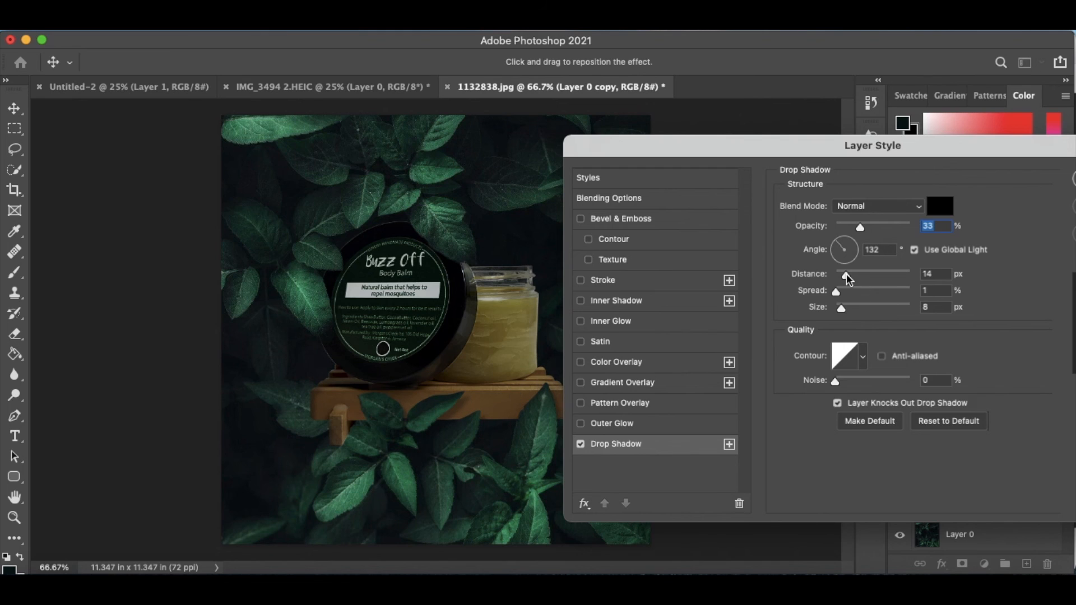
pyautogui.moveTo(877, 229); pyautogui.dragTo(845, 235)
pyautogui.press('Return')
# Toggle Layer 0 copy's visibility to check the leaves at the shelf's leg end, and undo the last two edits
pyautogui.press('e')
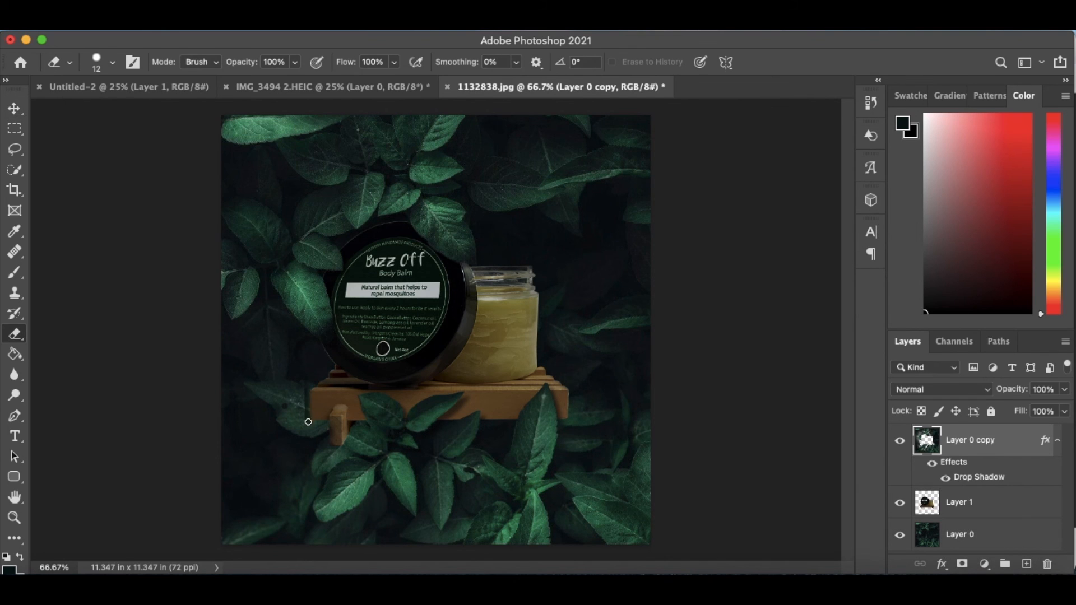
pyautogui.click(902, 440)
pyautogui.click(901, 440)
pyautogui.click(903, 441)
pyautogui.press('super+z')
pyautogui.press('super+z')
pyautogui.scroll(3, 344, 415)
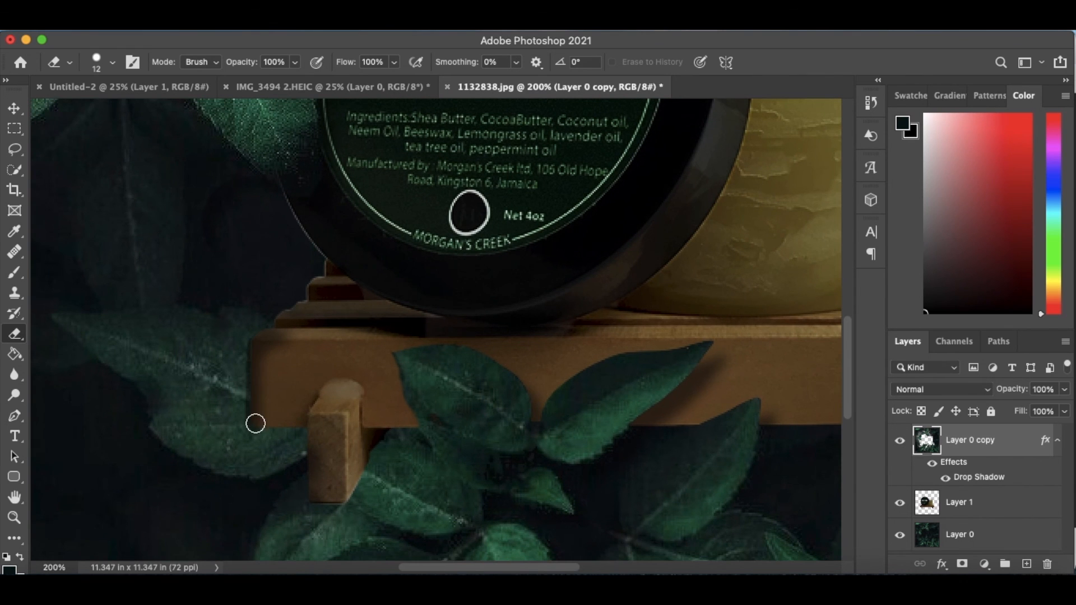
pyautogui.press('super+minus')
pyautogui.press('super+minus')
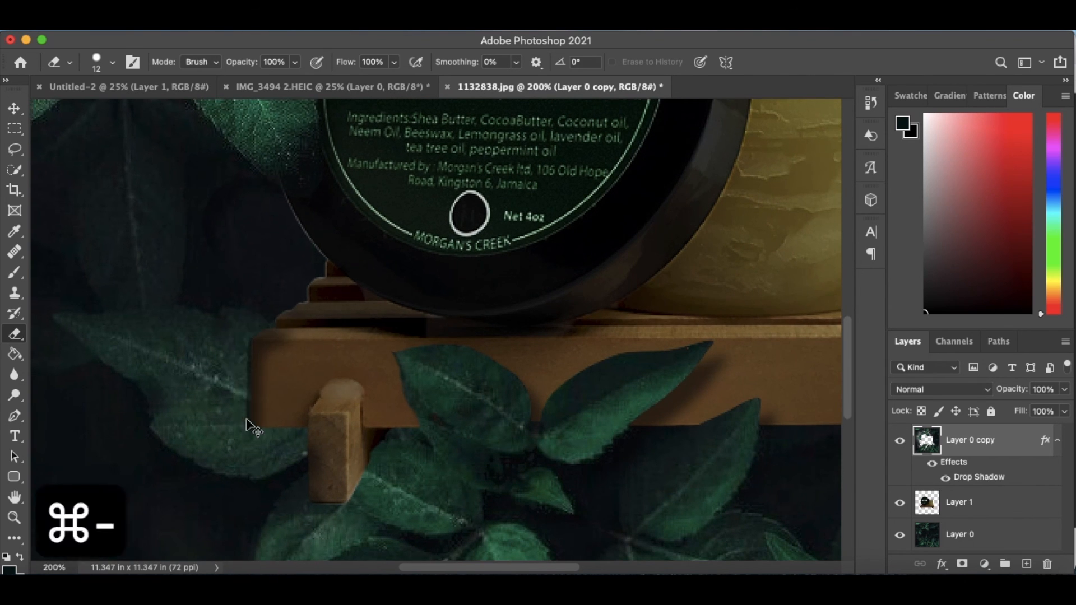
# Adjust Layer 0 copy's drop shadow to a 119° angle and 8 px distance
pyautogui.press('v')
pyautogui.doubleClick(969, 478)
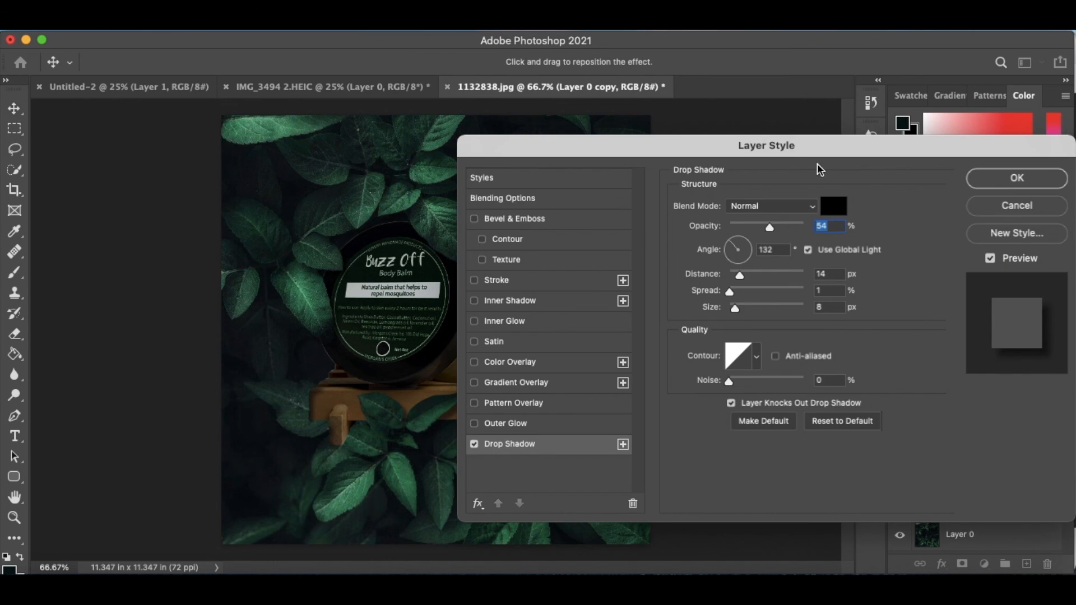
pyautogui.moveTo(817, 164); pyautogui.dragTo(1010, 153)
pyautogui.moveTo(449, 413)
pyautogui.mouseDown()
pyautogui.moveTo(438, 406)
pyautogui.moveTo(445, 411)
pyautogui.mouseUp()
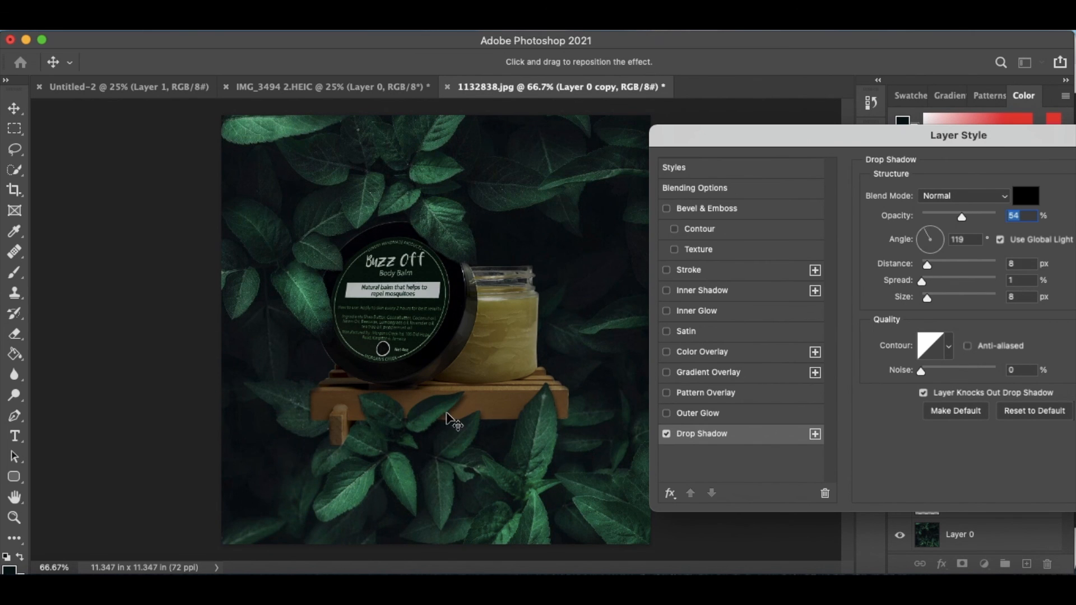
pyautogui.press('Return')
# Erase the Layer 0 copy foliage beside the shelf's leg with a 220 px Eraser
pyautogui.click(14, 334)
pyautogui.click(114, 63)
pyautogui.click(254, 438)
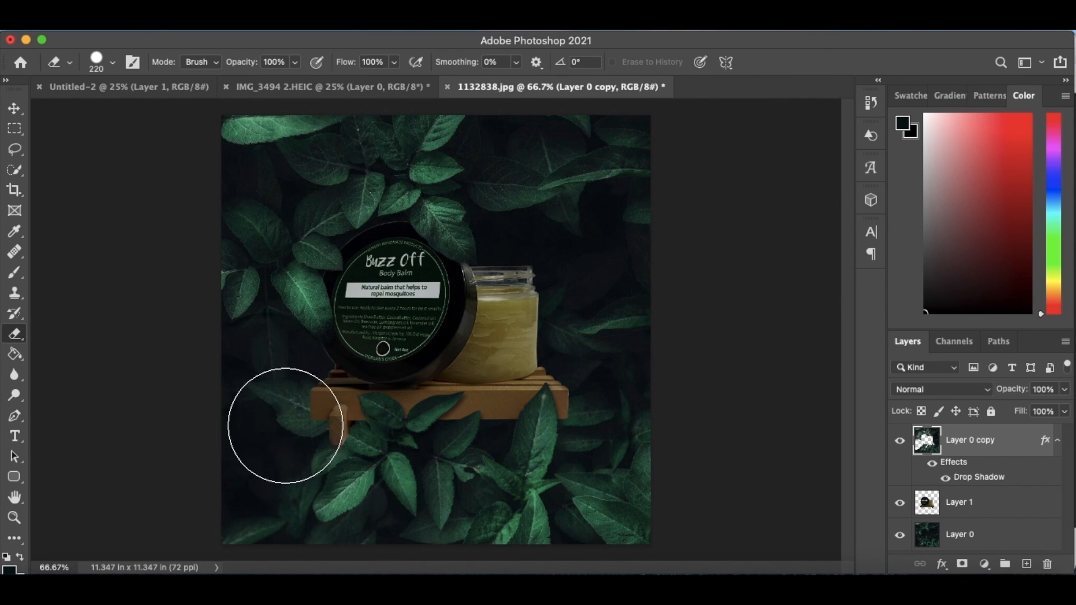
pyautogui.press('super+minus')
pyautogui.press('v')
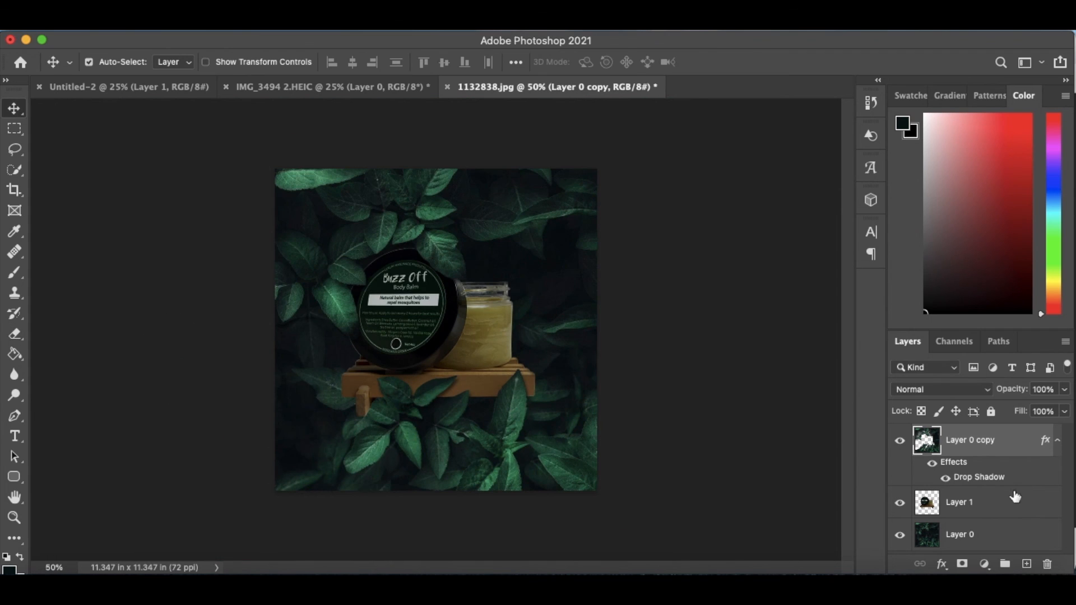